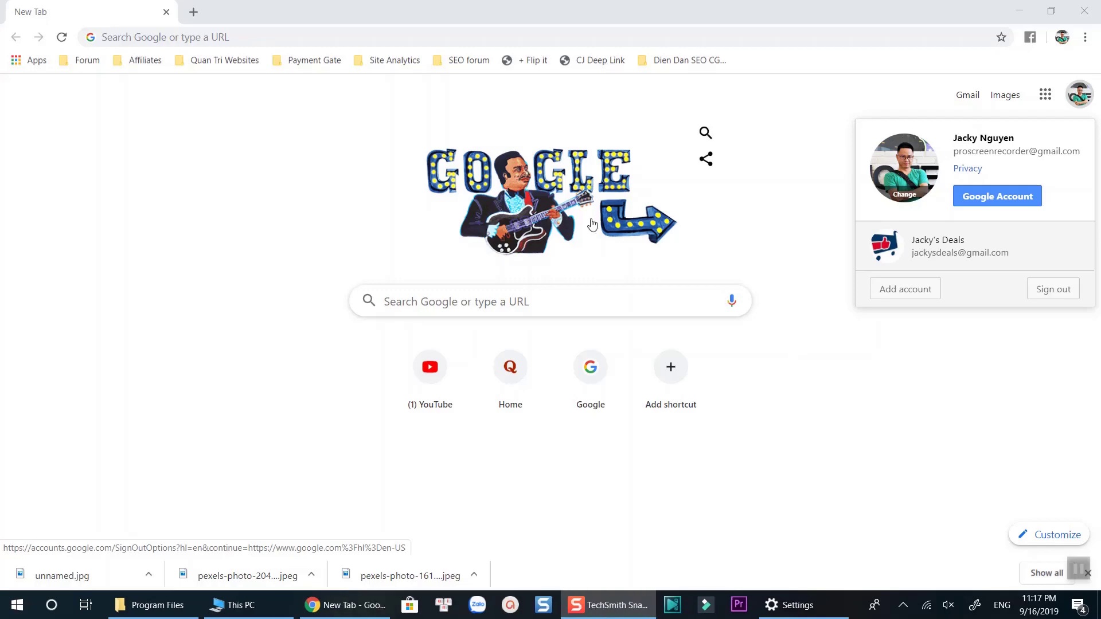
Load the pexels.com homepage from the 'pex' address-bar suggestion.
left_click(260, 39)
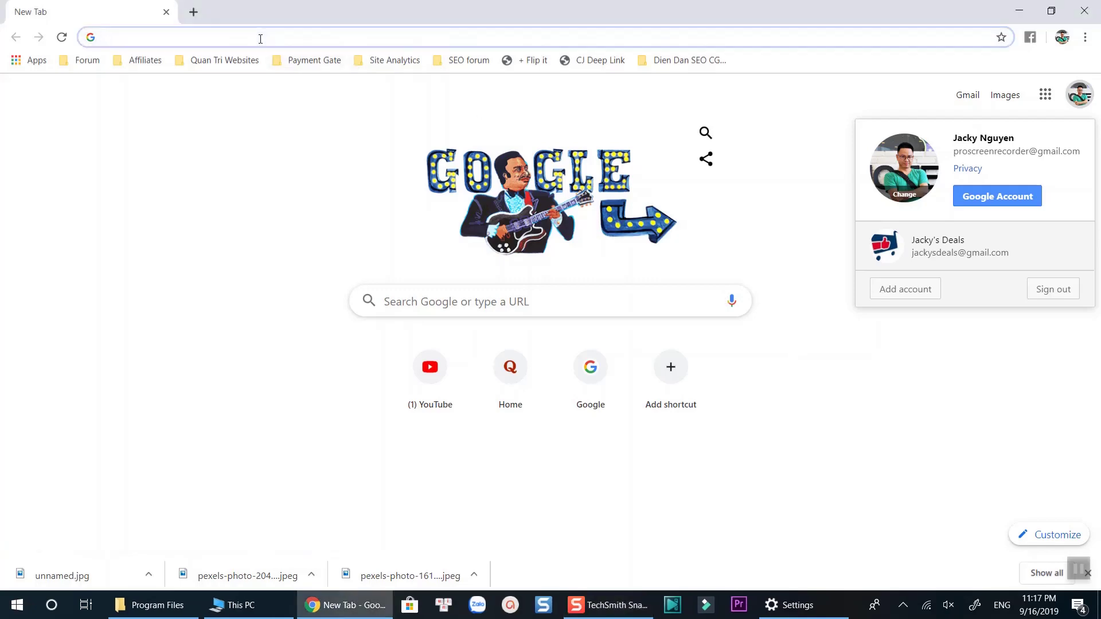
type("pexels.com")
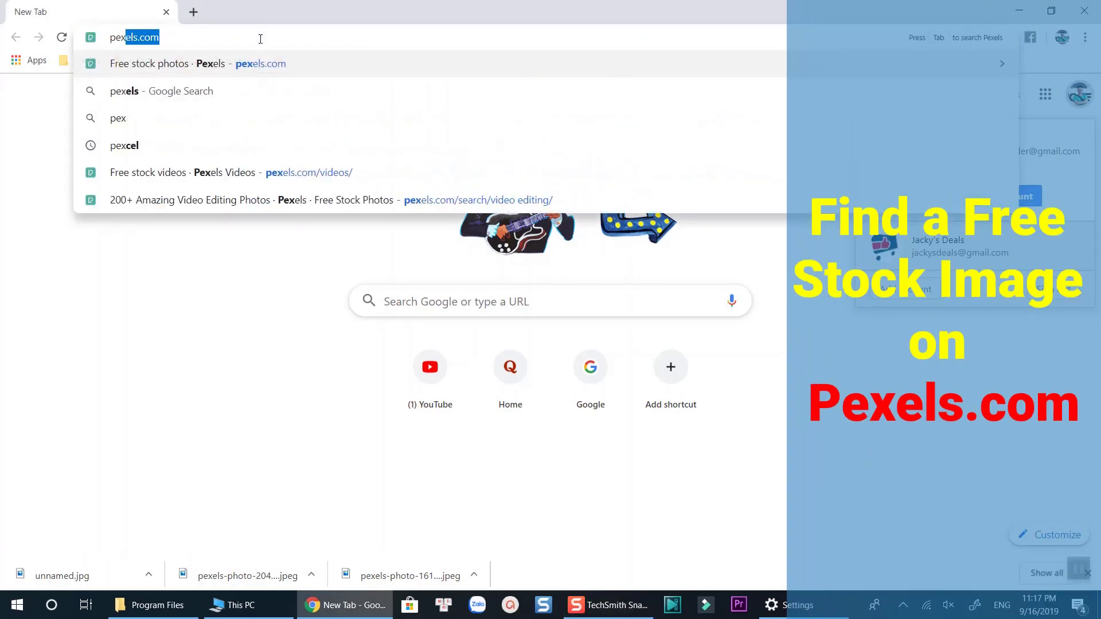
key("Down")
key("Down")
key("Down")
key("Up")
key("Up")
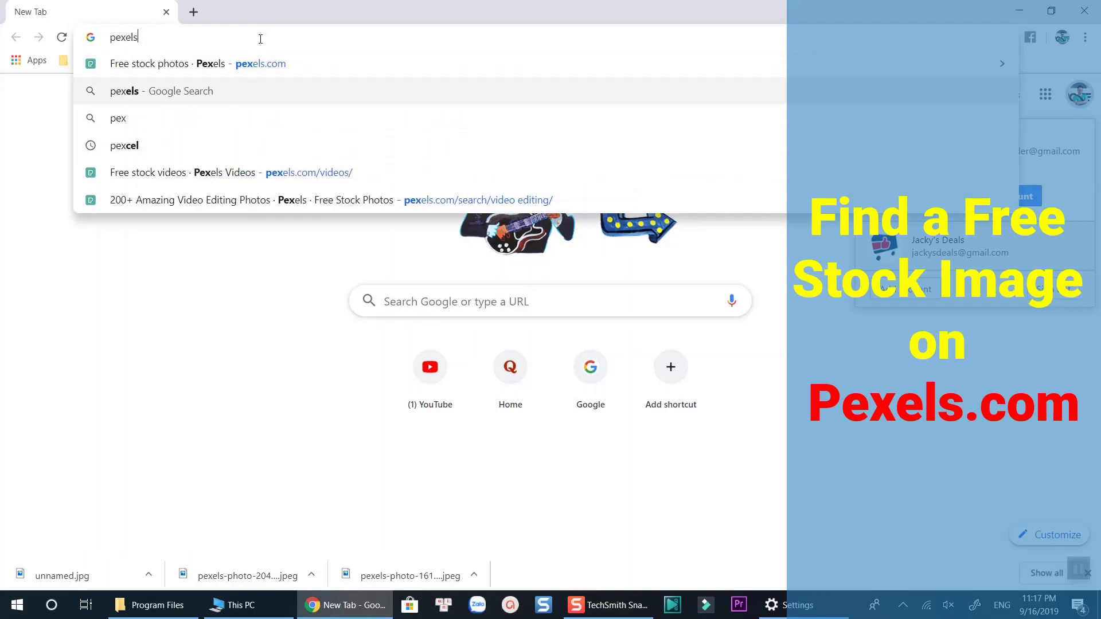
key("Up")
key("Return")
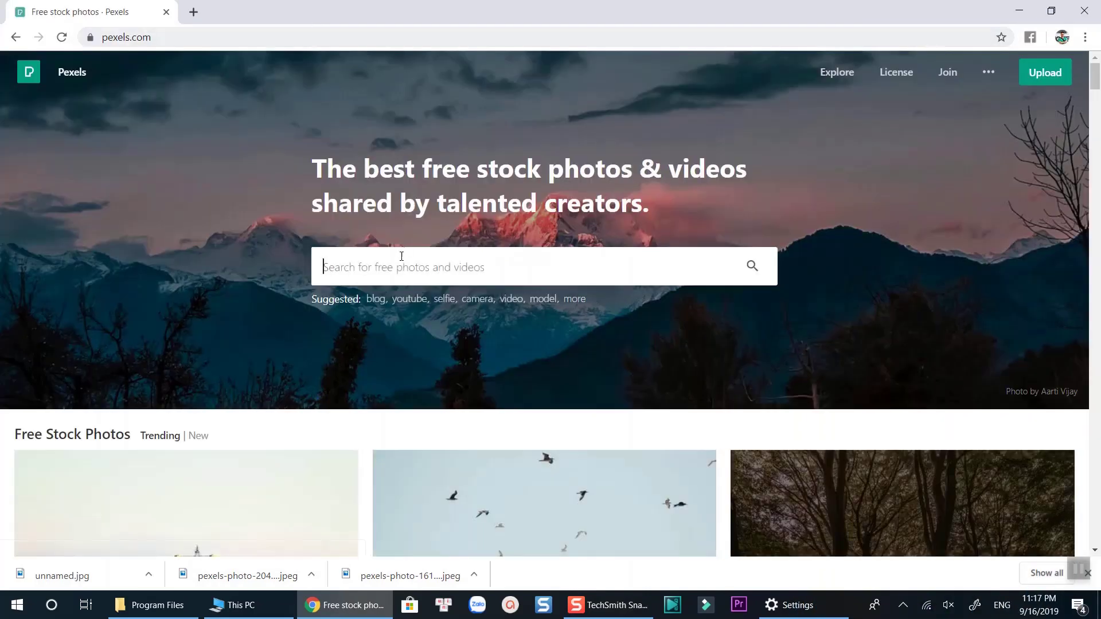
Search Pexels for Camera photos.
left_click(399, 262)
type("C")
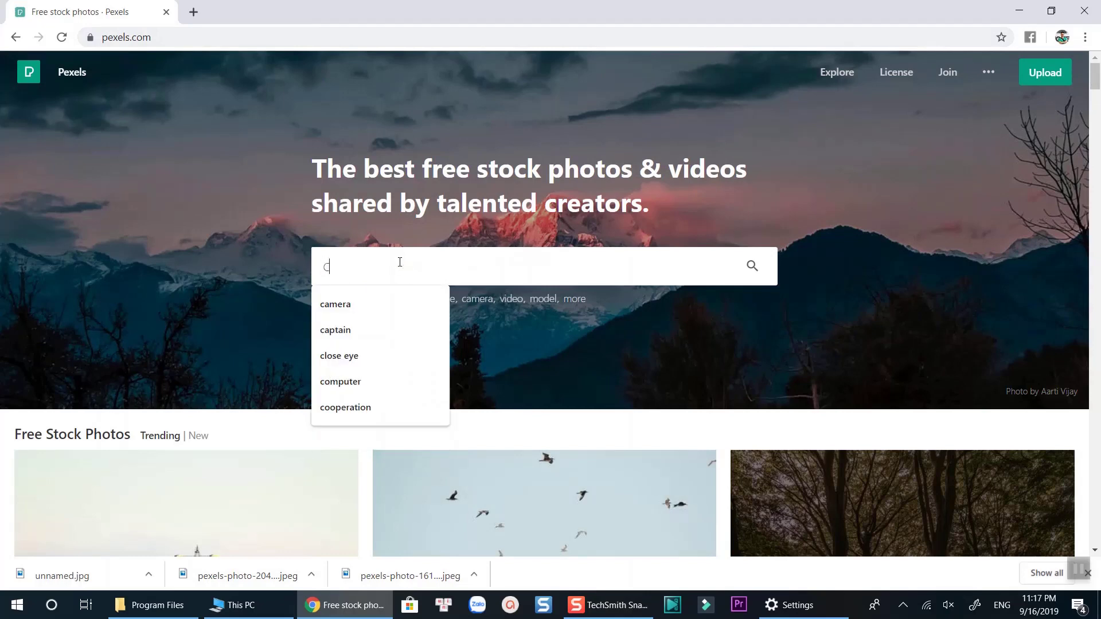
type("amera")
key("Return")
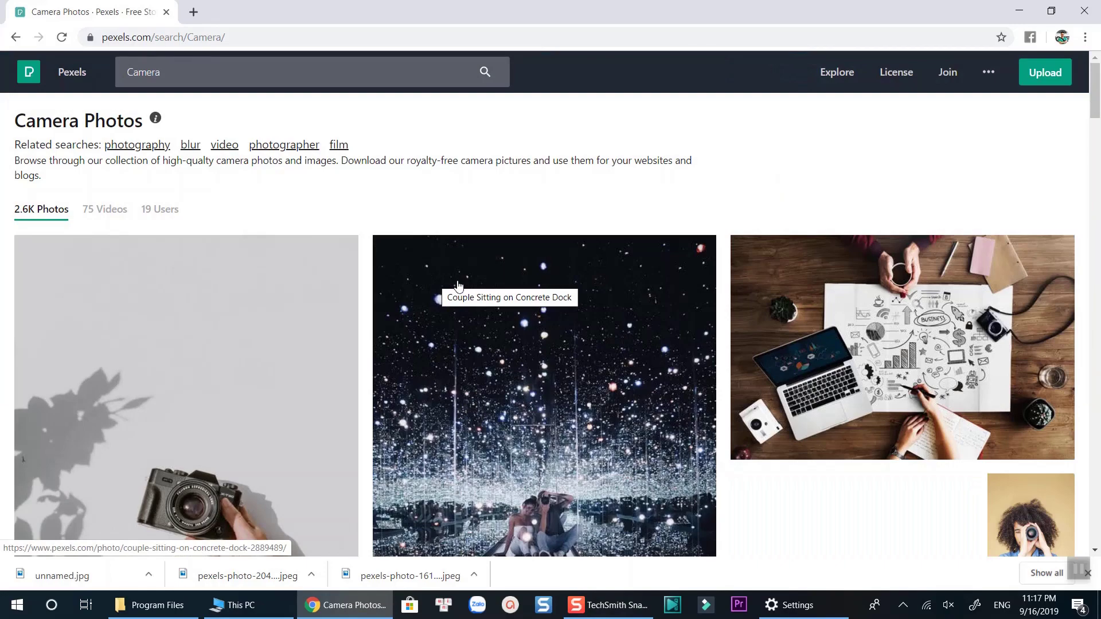
Open the 'Person Touching Gray and Brown Camera' photo page from the results.
scroll(493, 295, "down", 2)
scroll(507, 300, "down", 3)
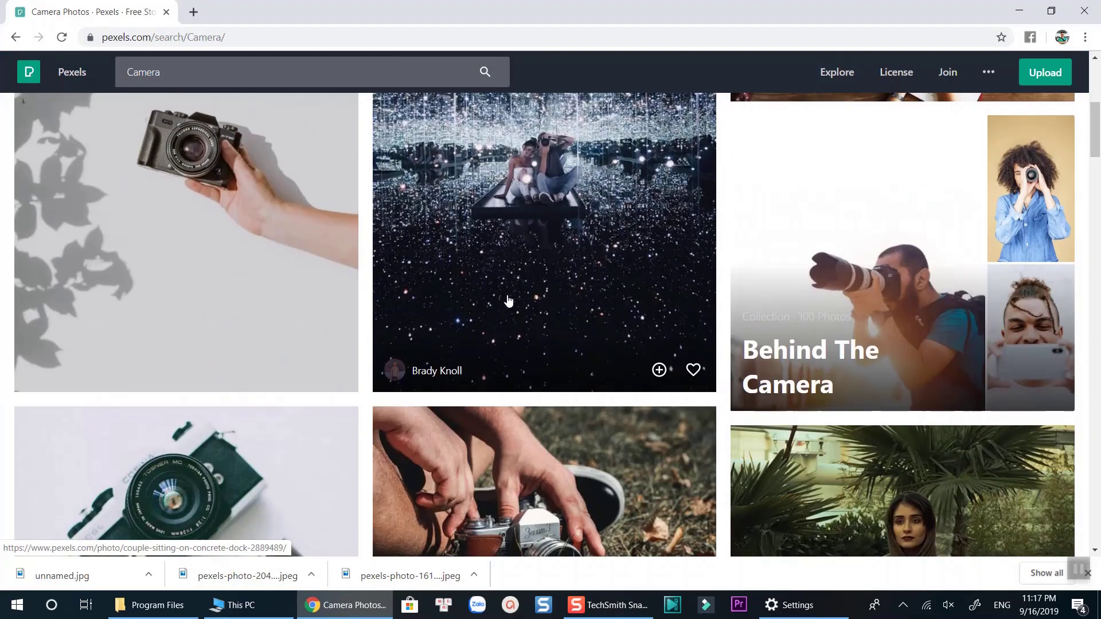
scroll(508, 299, "down", 2)
scroll(508, 298, "down", 3)
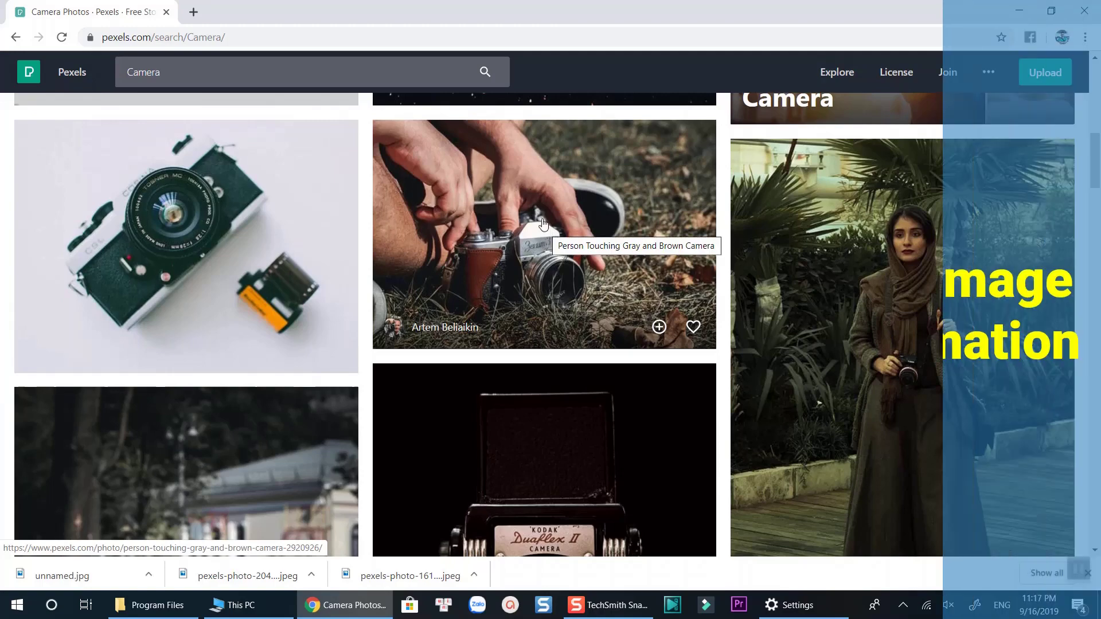
right_click(543, 221)
left_click(519, 237)
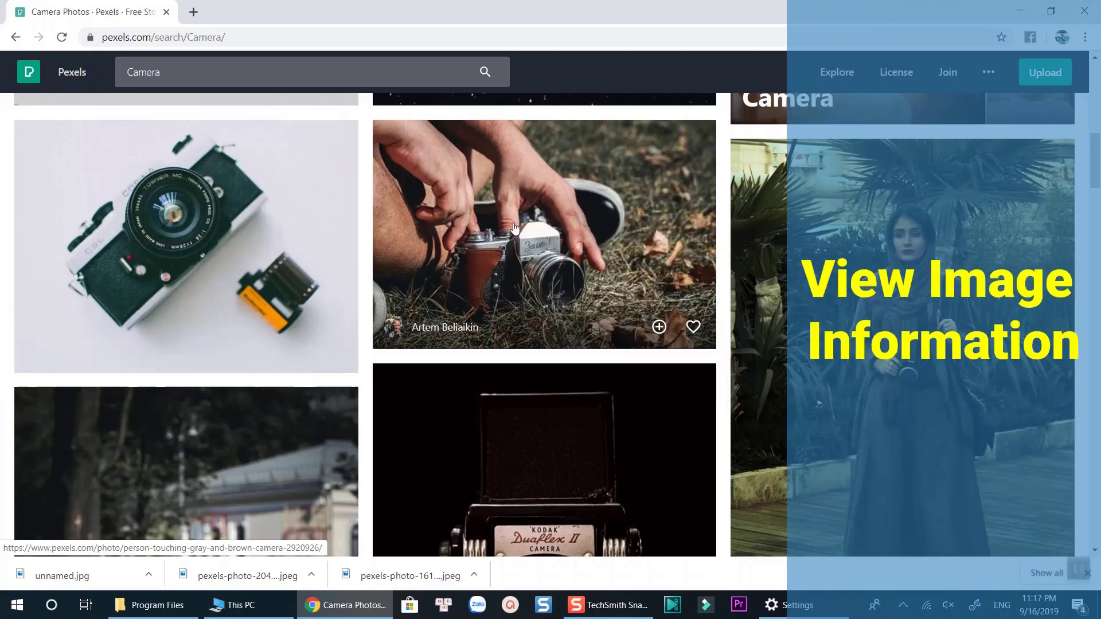
left_click(520, 237)
scroll(559, 384, "down", 5)
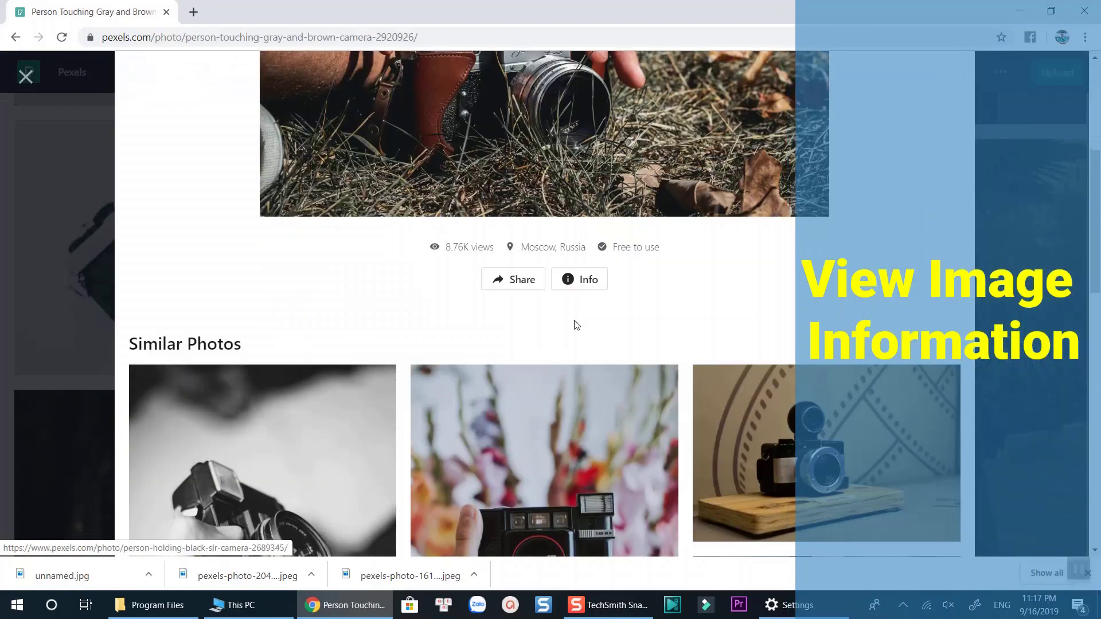
Save the camera image to the Desktop as pexels-photo-2920926, then minimize Chrome.
left_click(586, 281)
scroll(598, 314, "down", 3)
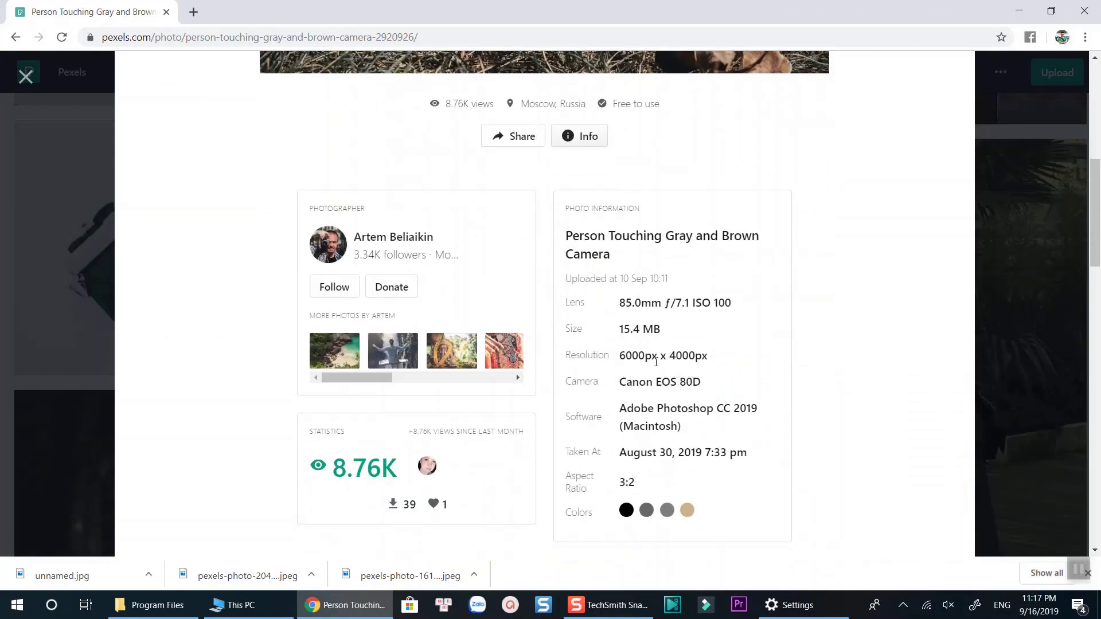
scroll(642, 367, "up", 5)
scroll(533, 329, "up", 3)
right_click(533, 329)
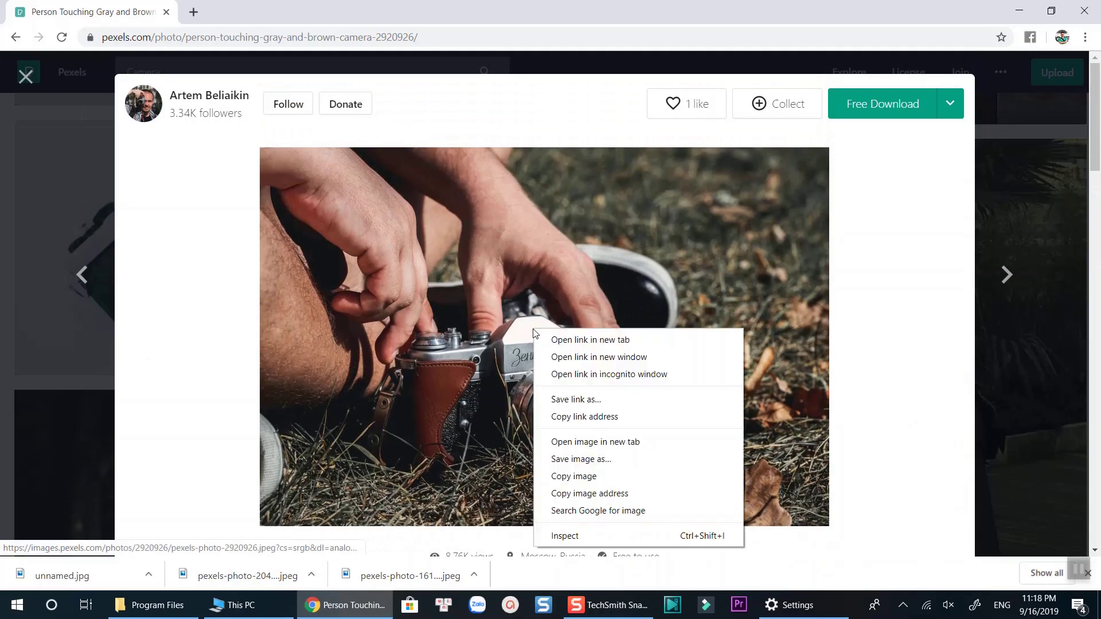
left_click(569, 458)
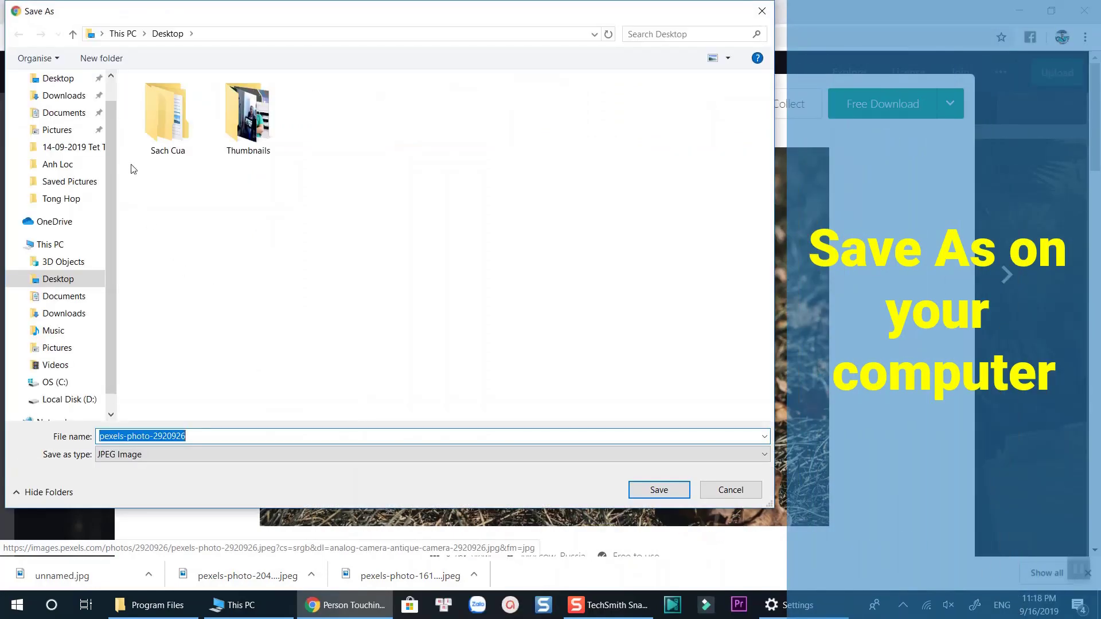
left_click_drag(112, 166, 108, 135)
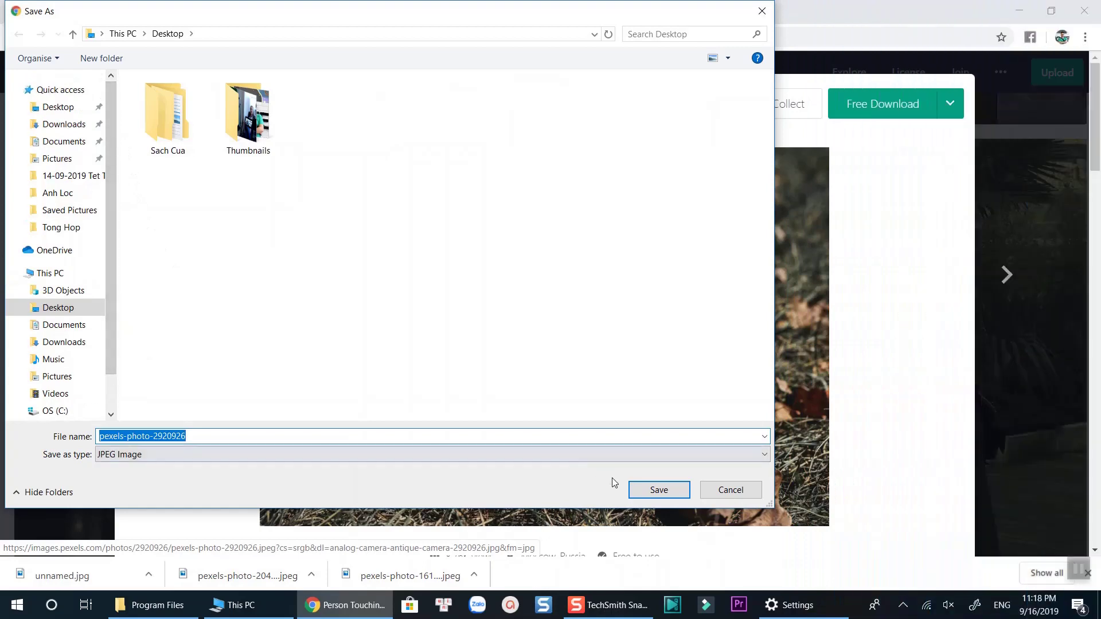
left_click(679, 488)
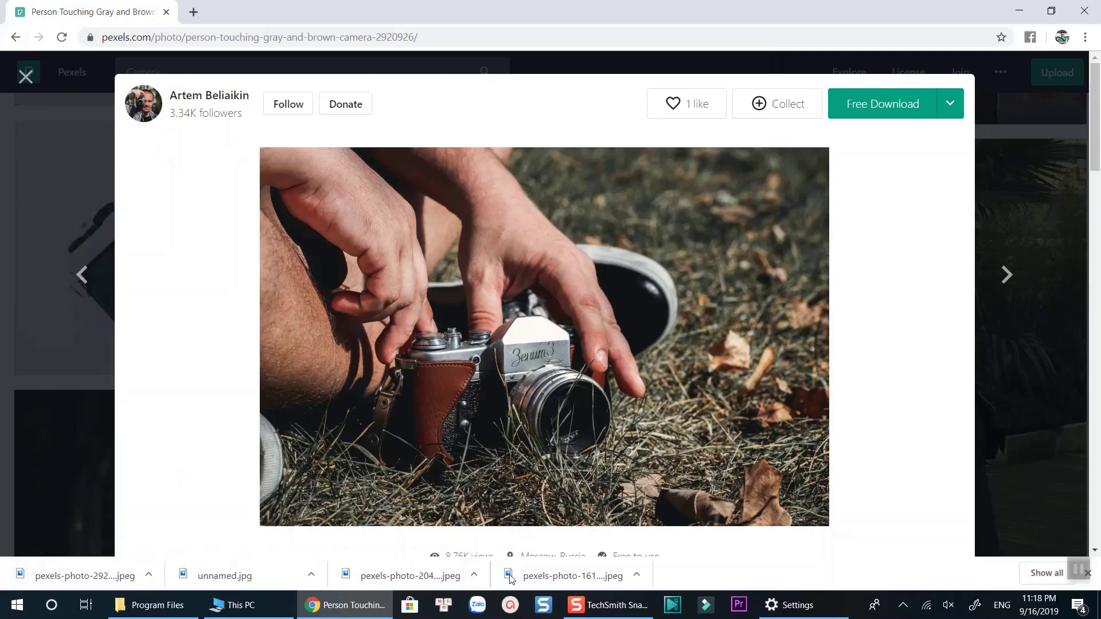
left_click(1015, 12)
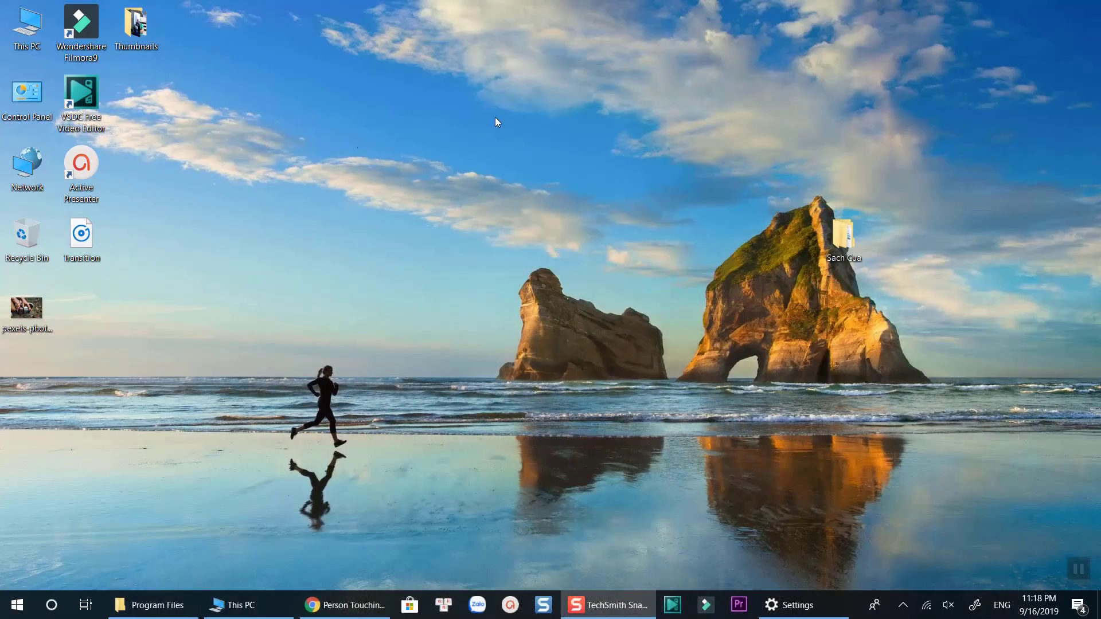
Launch ActivePresenter from its desktop icon to get a blank untitled project.
double_click(97, 163)
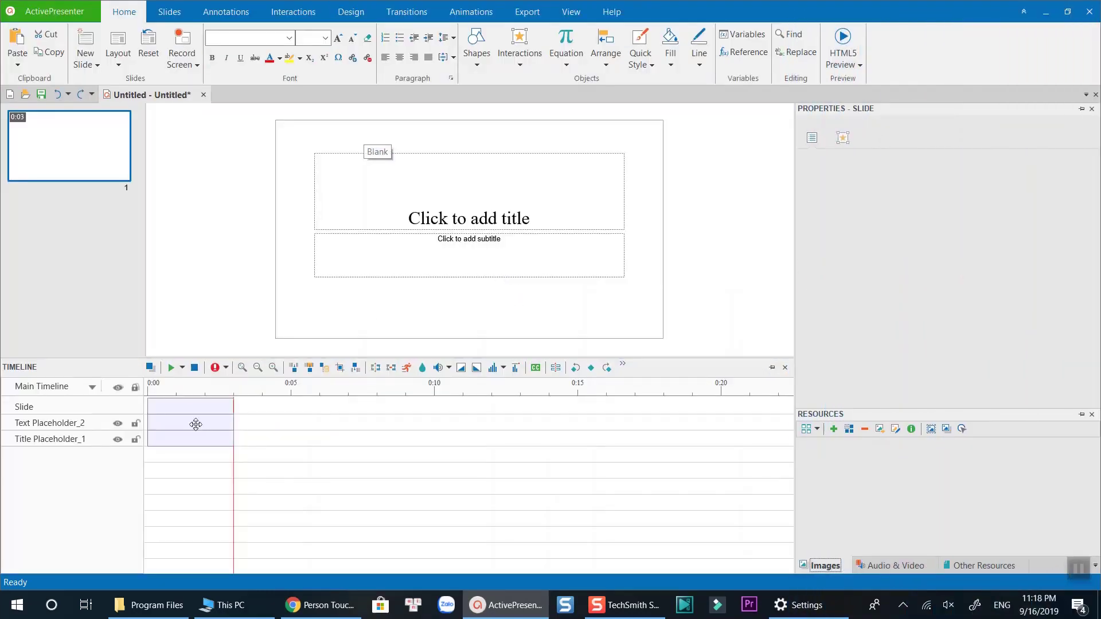
Delete the title and subtitle placeholders from the slide.
left_click(195, 423)
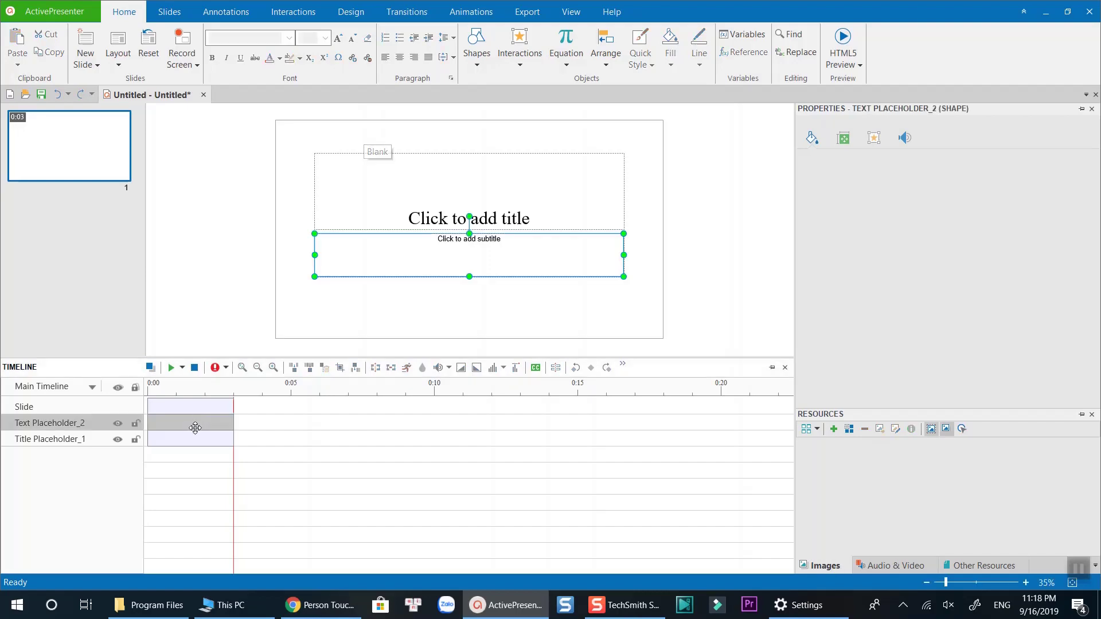
left_click(191, 437, "ctrl")
right_click(192, 437)
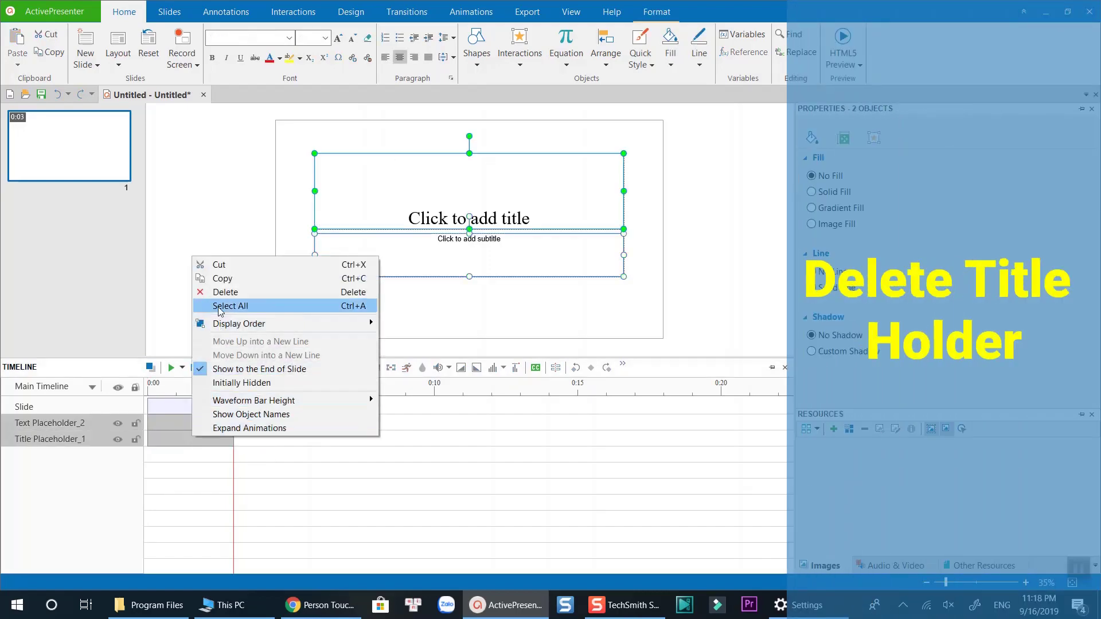
left_click(229, 293)
Drag the downloaded camera photo onto the slide and stretch it to the right edge.
left_click(318, 605)
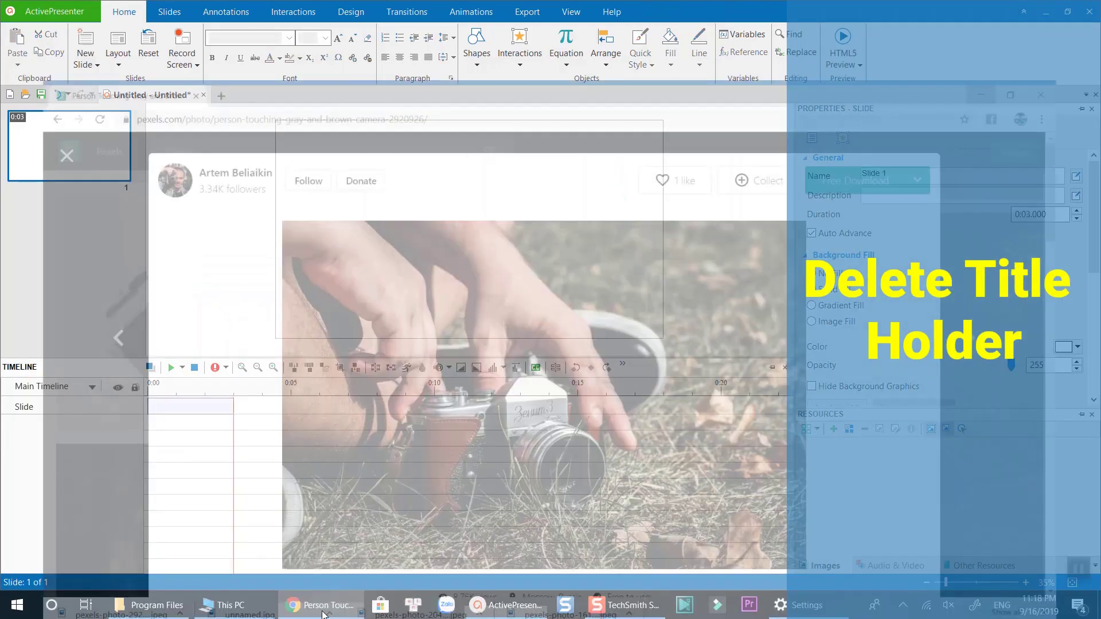
mouse_move(105, 576)
left_mouse_down()
mouse_move(506, 605)
mouse_move(482, 232)
left_mouse_up()
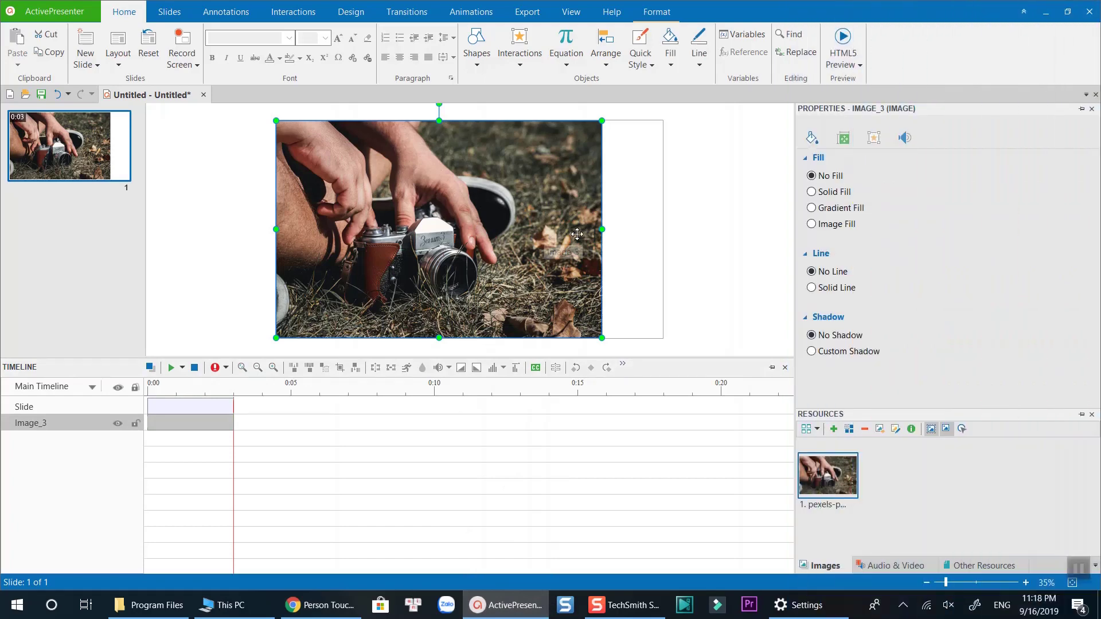
left_click_drag(602, 229, 664, 231)
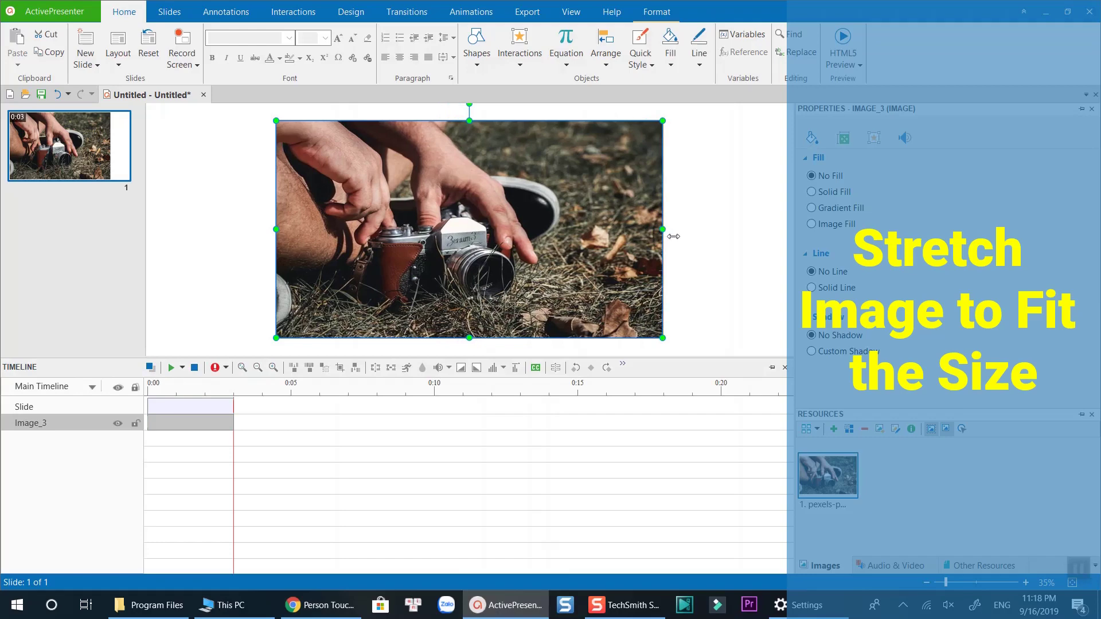
left_click(700, 257)
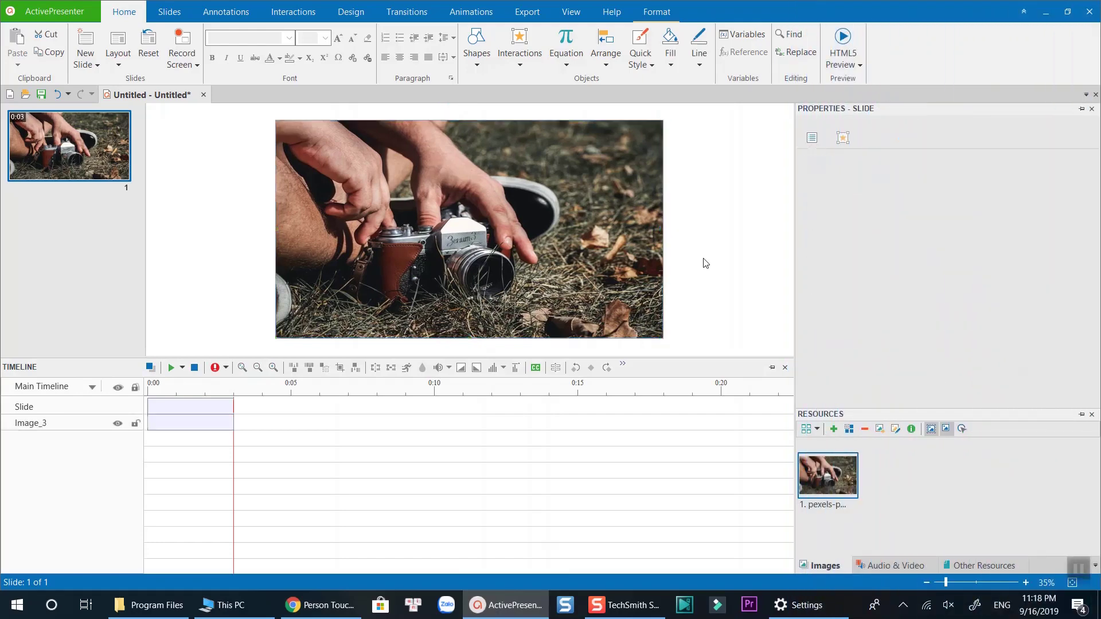
left_click(465, 219)
Add a text caption over the camera, set it to 72 pt and widen its box.
left_click(218, 12)
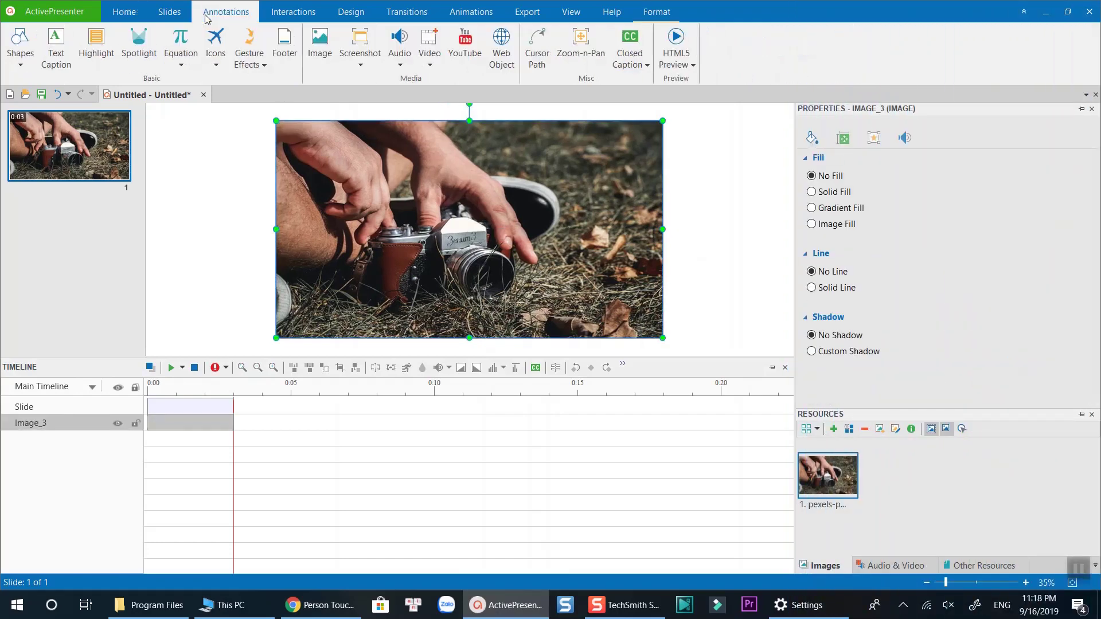
left_click(73, 65)
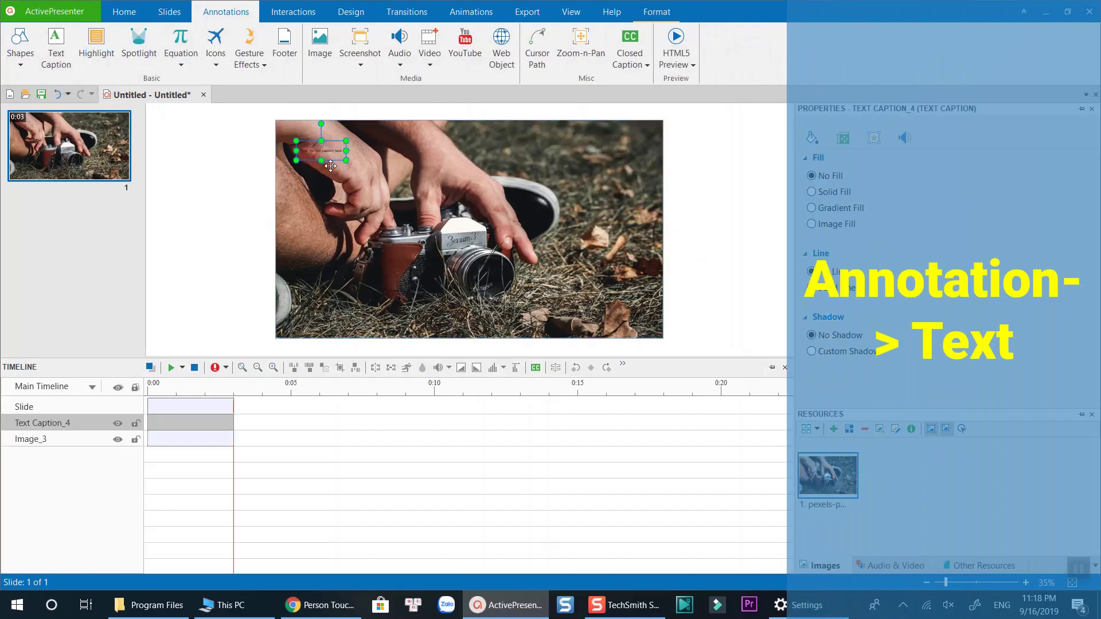
left_click_drag(332, 160, 439, 231)
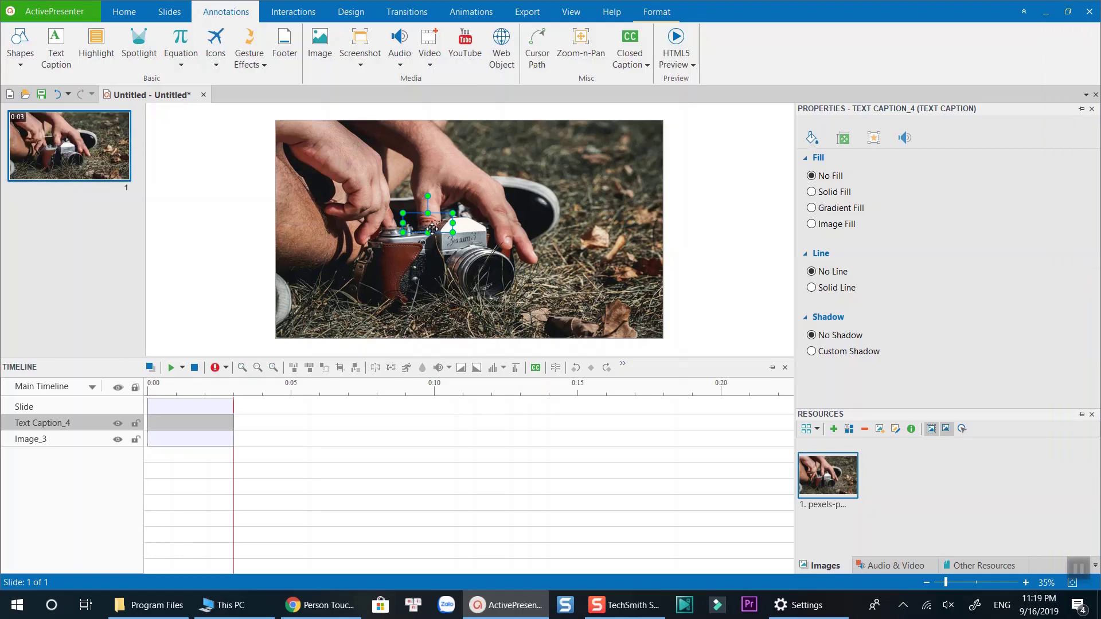
double_click(432, 229)
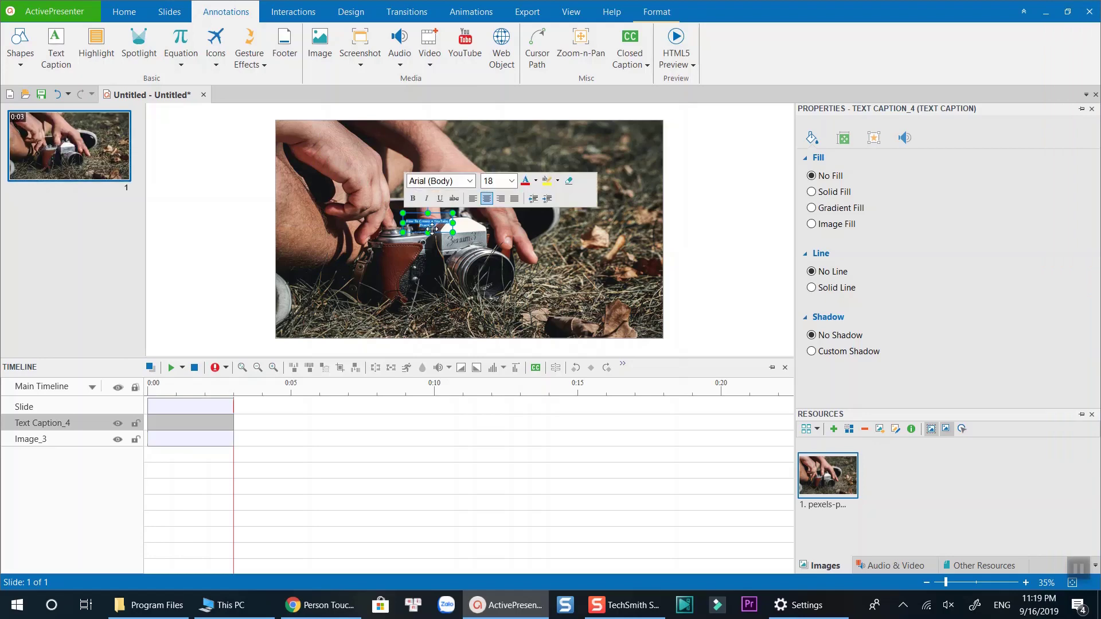
left_click(511, 181)
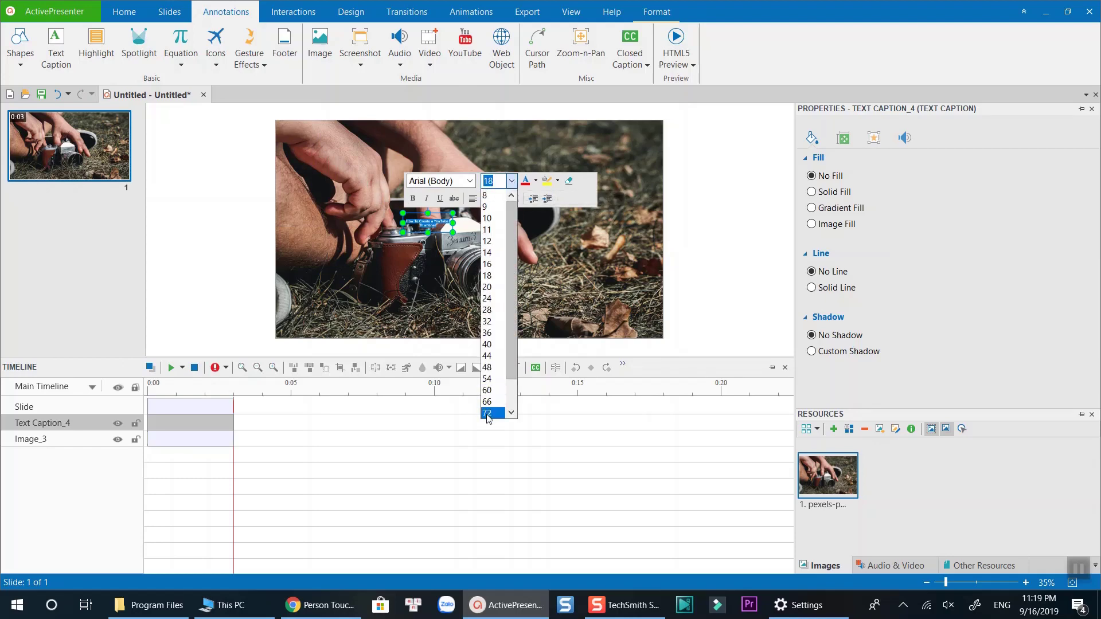
left_click(492, 412)
left_click_drag(453, 232, 578, 281)
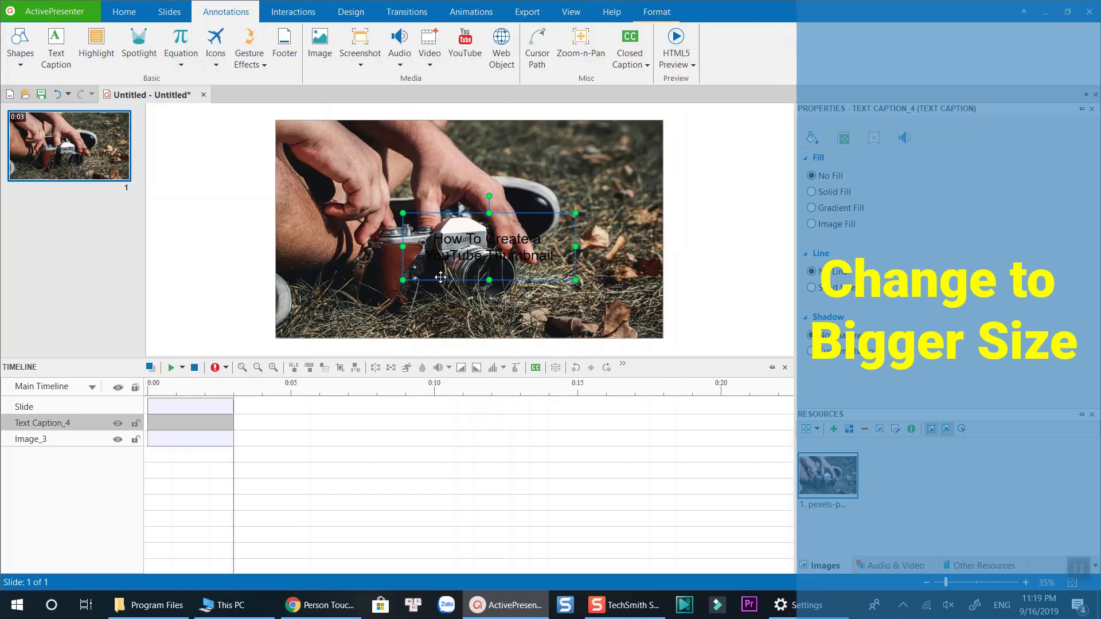
left_click_drag(410, 280, 354, 285)
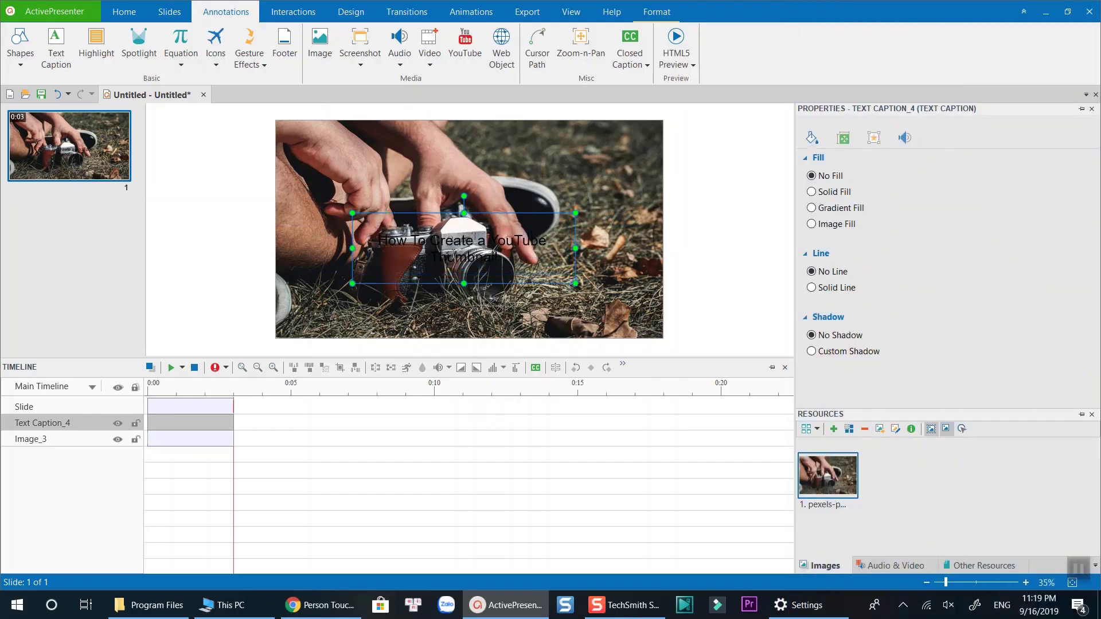
Set the caption text to 100 pt Roboto Black.
double_click(475, 264)
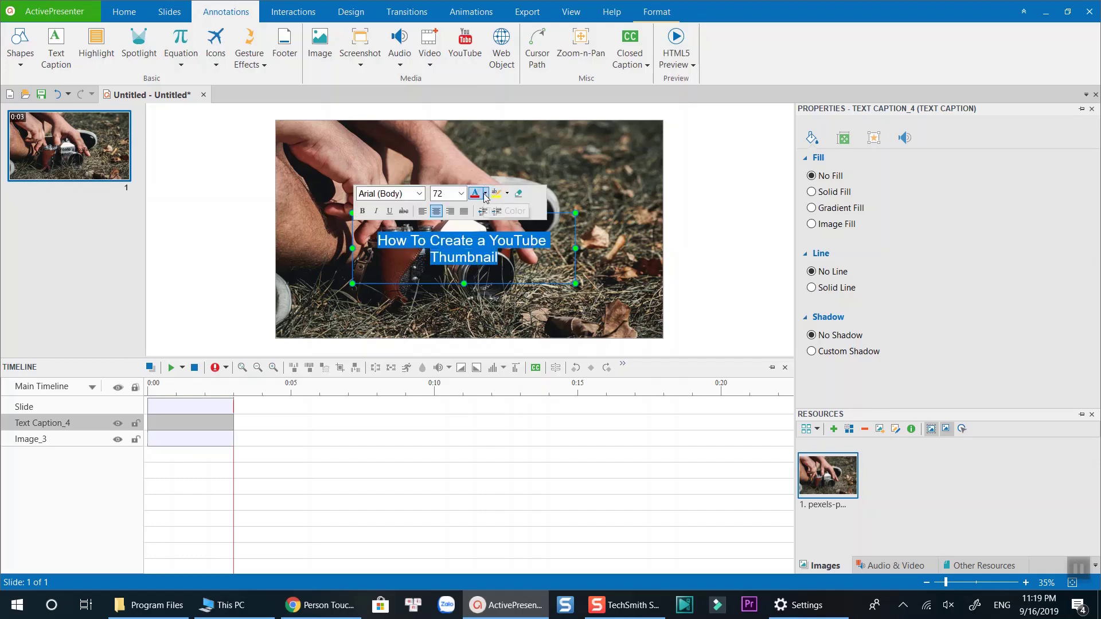
double_click(444, 193)
type("100")
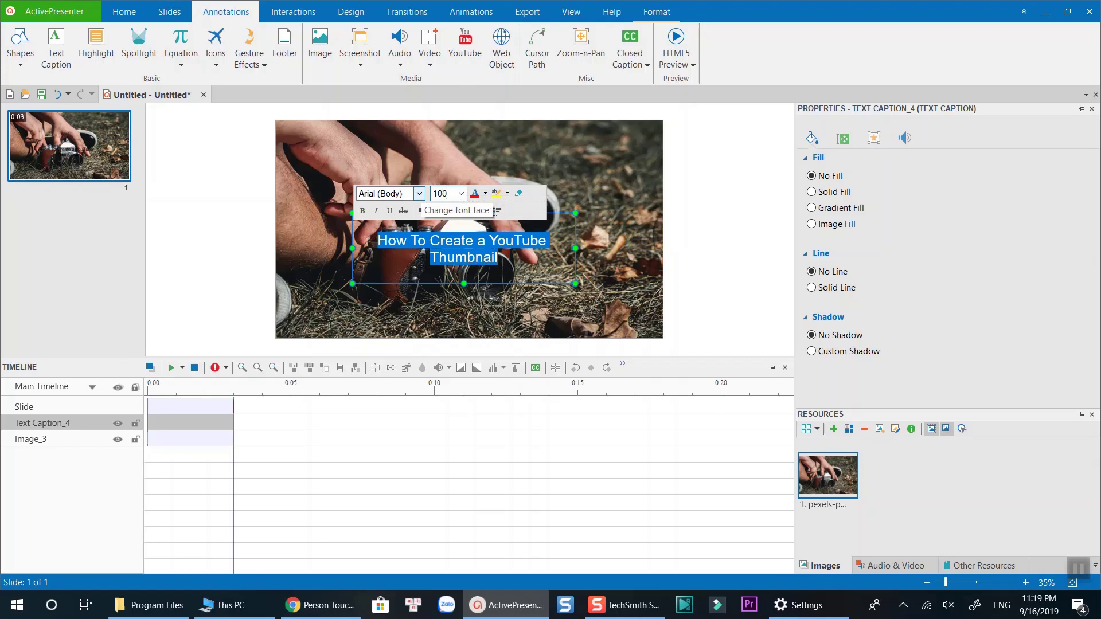
key("Return")
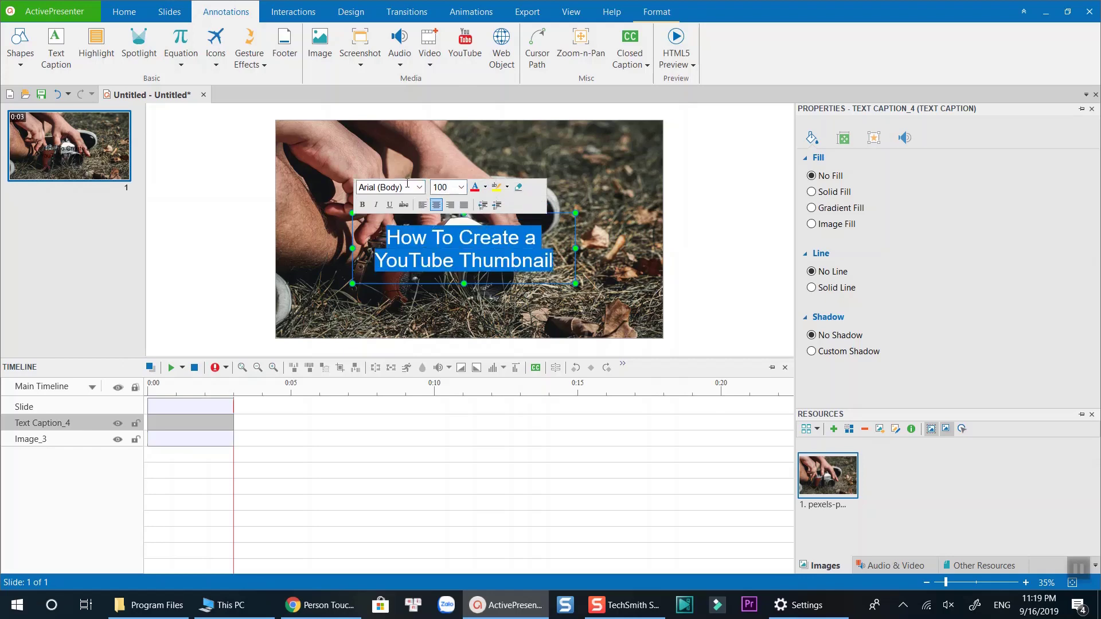
left_click(419, 187)
scroll(415, 246, "down", 2)
type("Rage Italic")
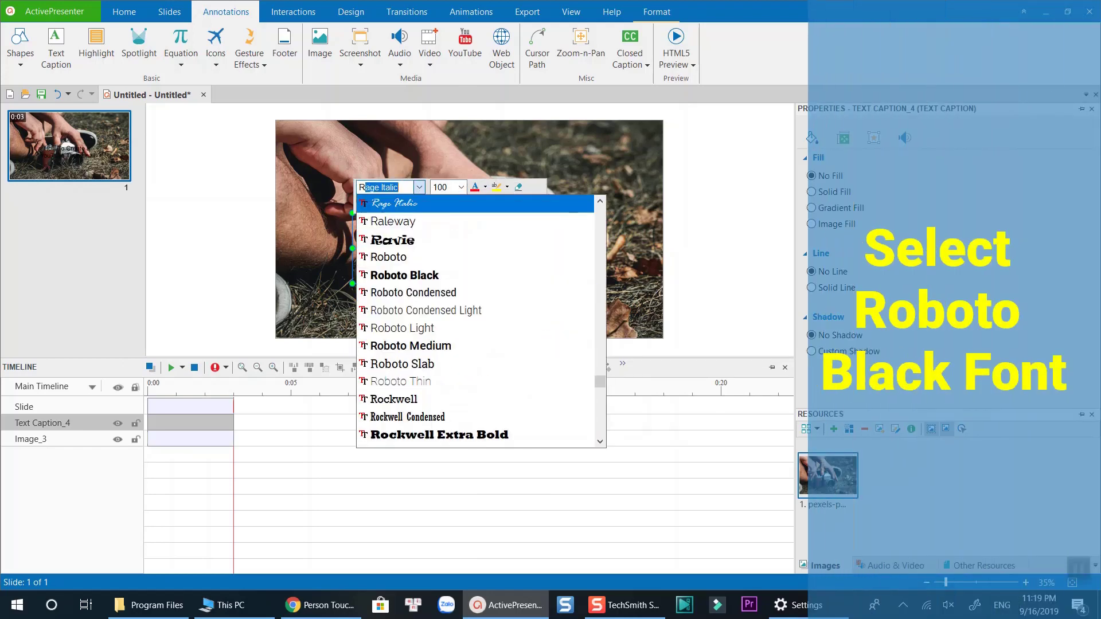
left_click(417, 275)
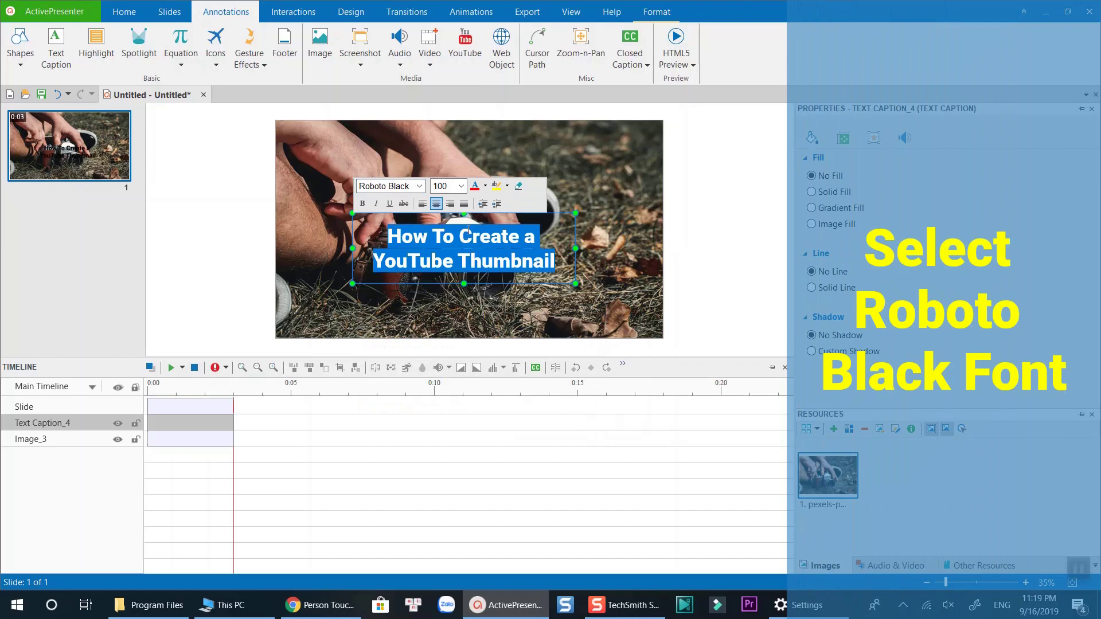
Color the title text yellow.
left_click(485, 186)
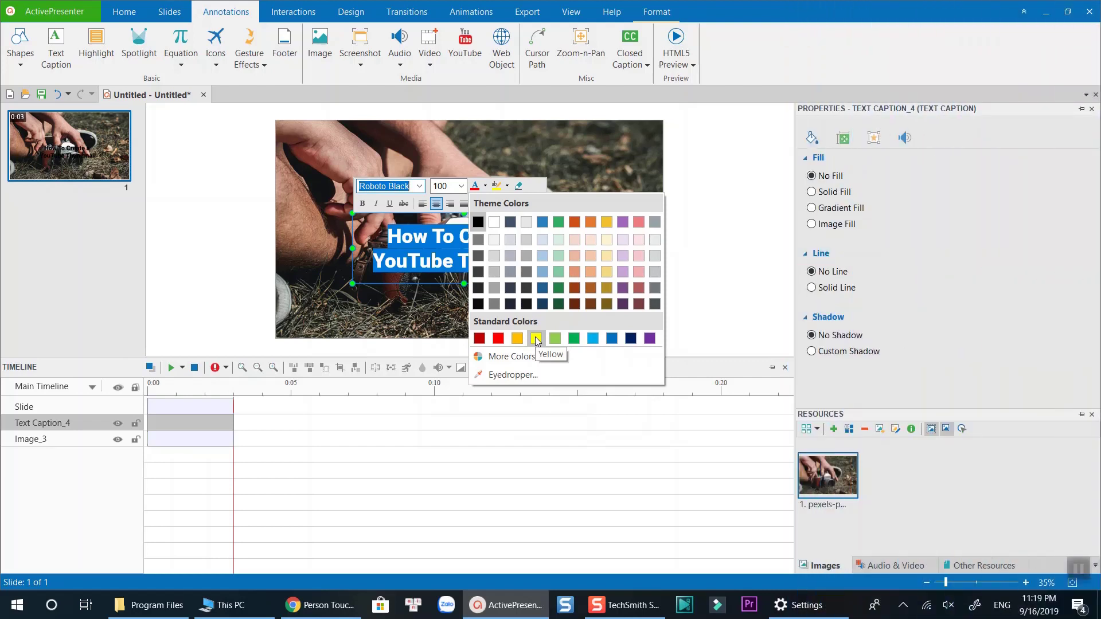
left_click(536, 339)
left_click(576, 301)
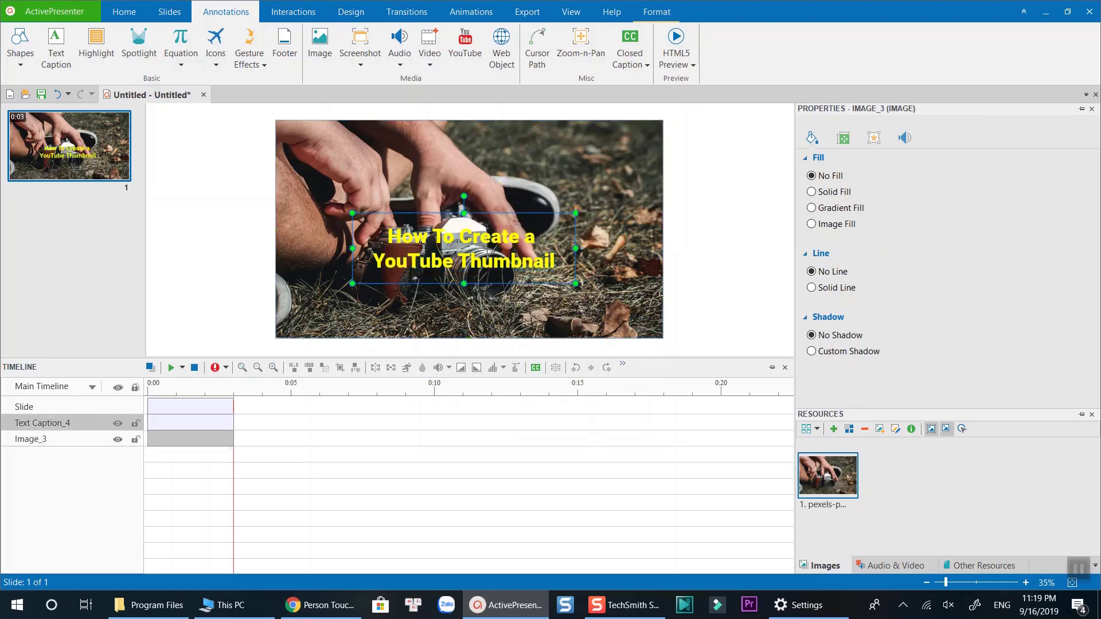
left_click(487, 254)
Resize the title caption box to fit the text.
mouse_move(576, 212)
left_mouse_down()
mouse_move(613, 162)
mouse_move(623, 185)
left_mouse_up()
left_click_drag(352, 283, 330, 309)
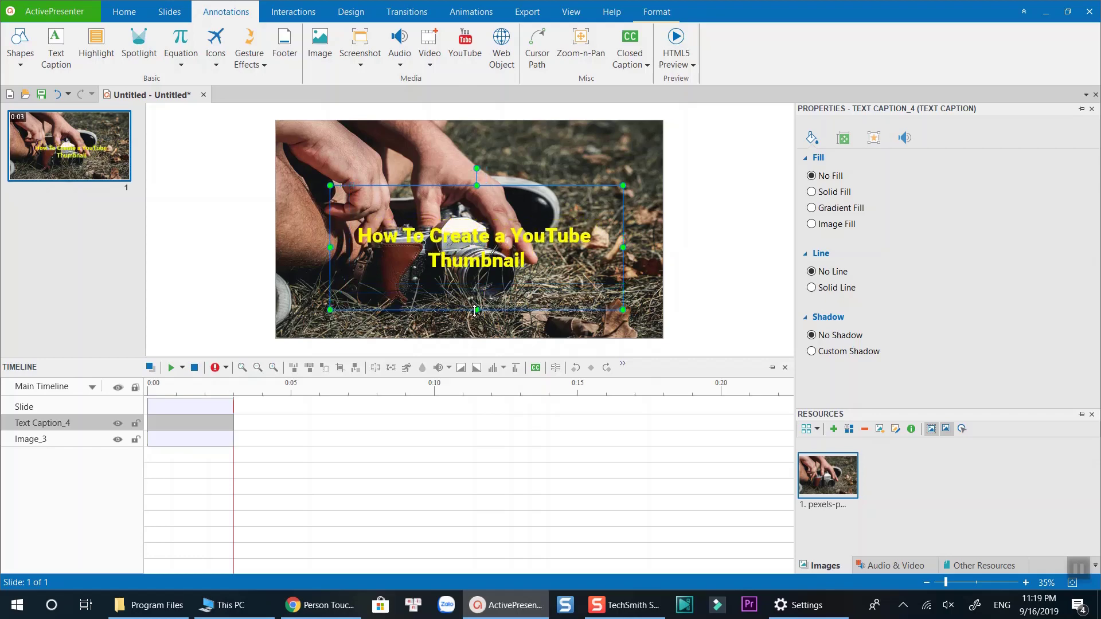
left_click_drag(475, 310, 488, 261)
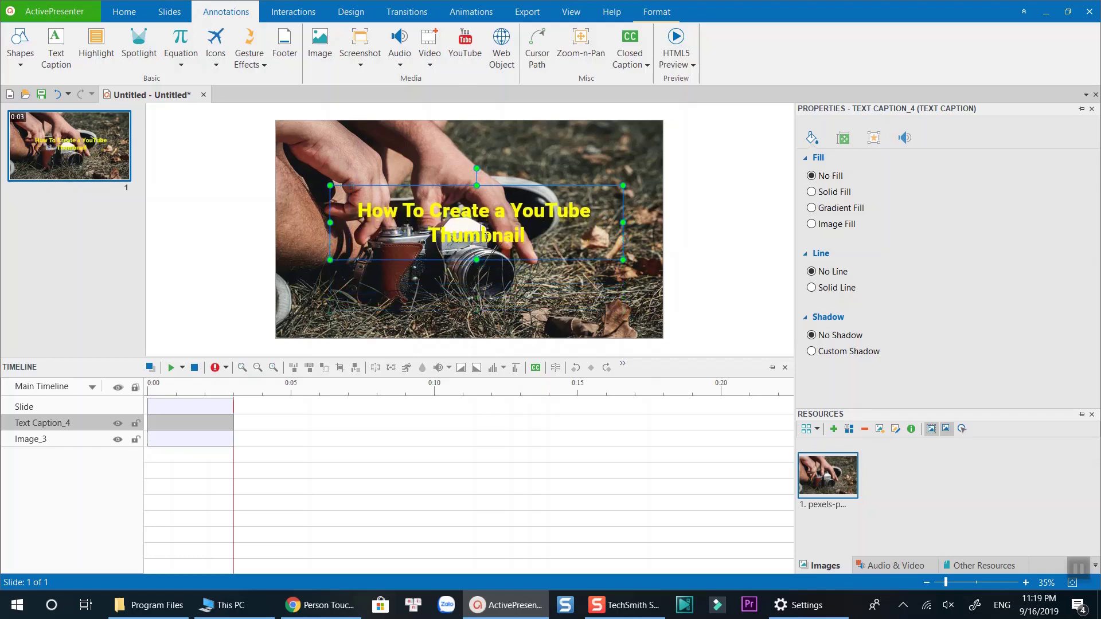
Give the title text a red highlight.
double_click(486, 237)
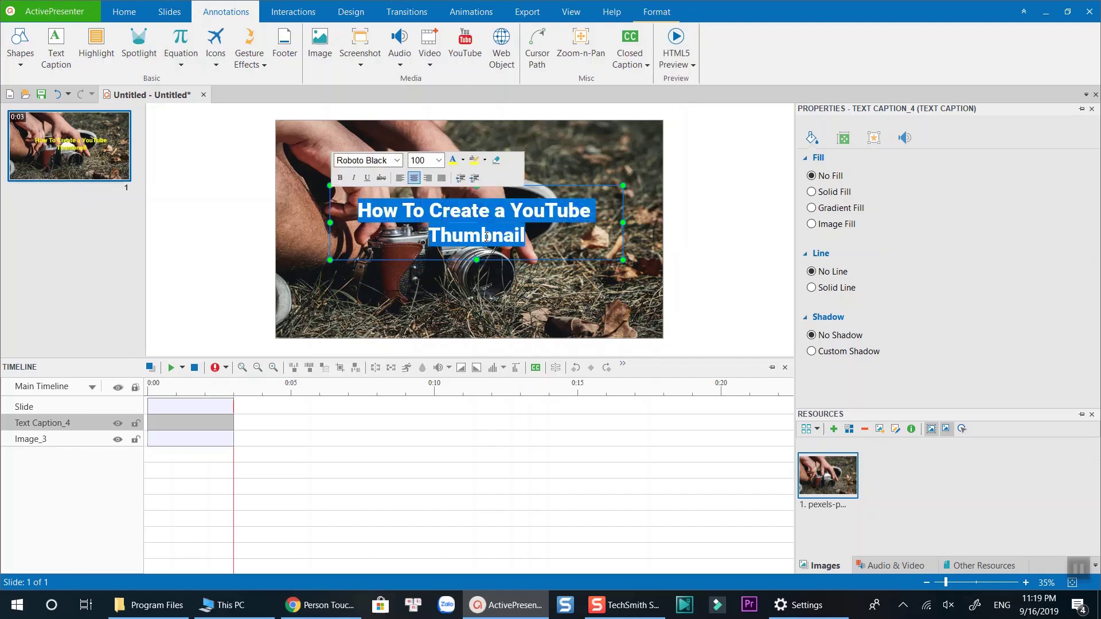
left_click(485, 160)
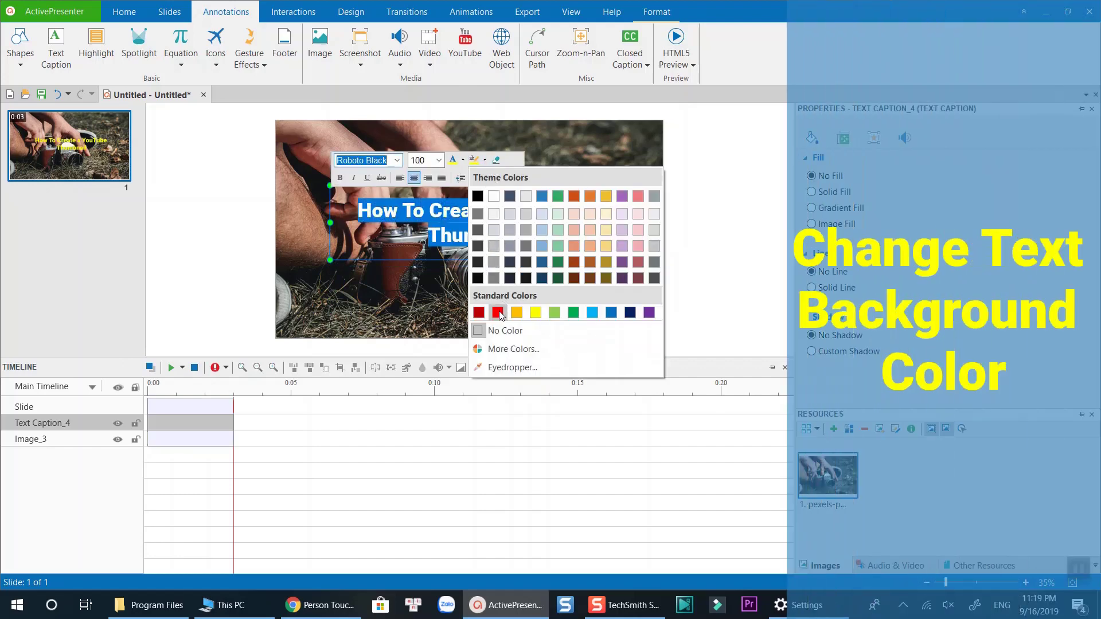
left_click(498, 313)
left_click(568, 287)
Tilt the title about 15° counter-clockwise and move it lower right.
left_click(501, 236)
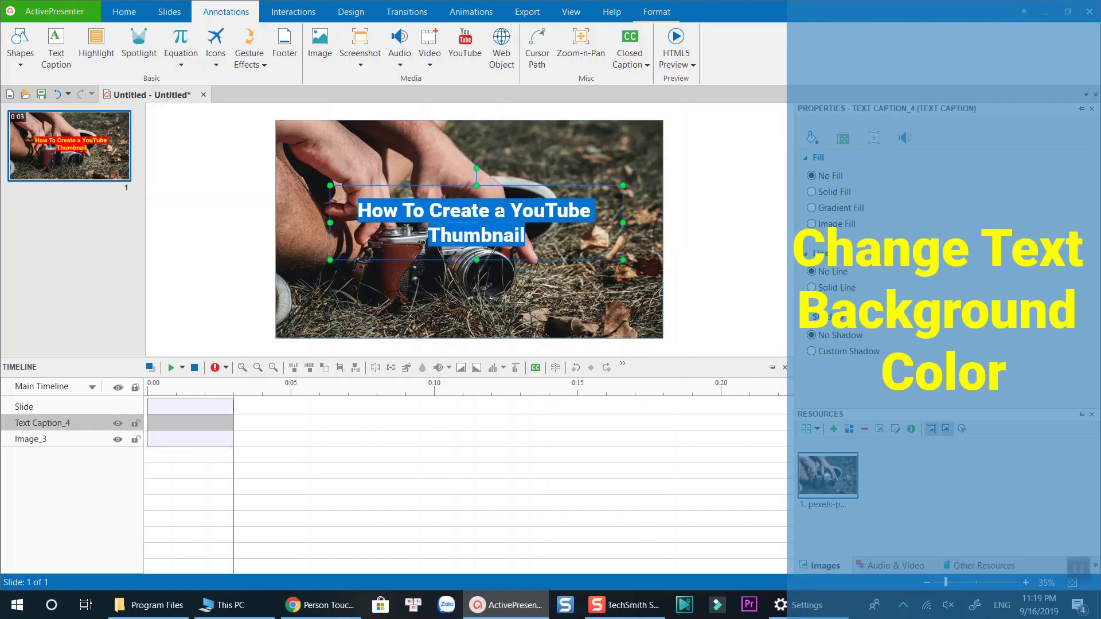
left_click_drag(475, 172, 462, 169)
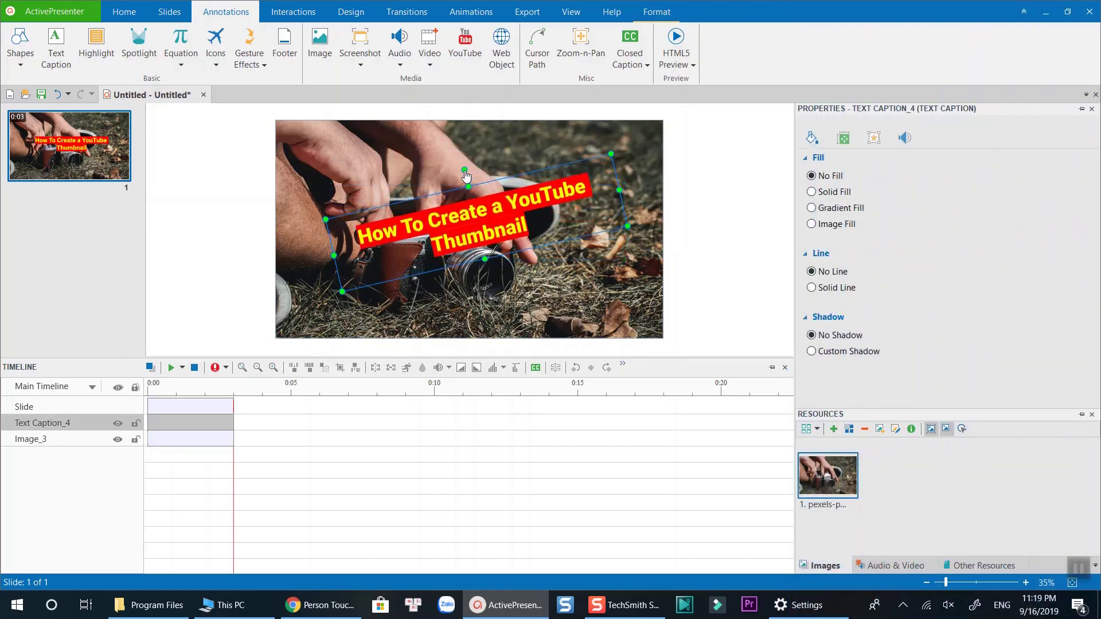
left_click_drag(513, 252, 537, 294)
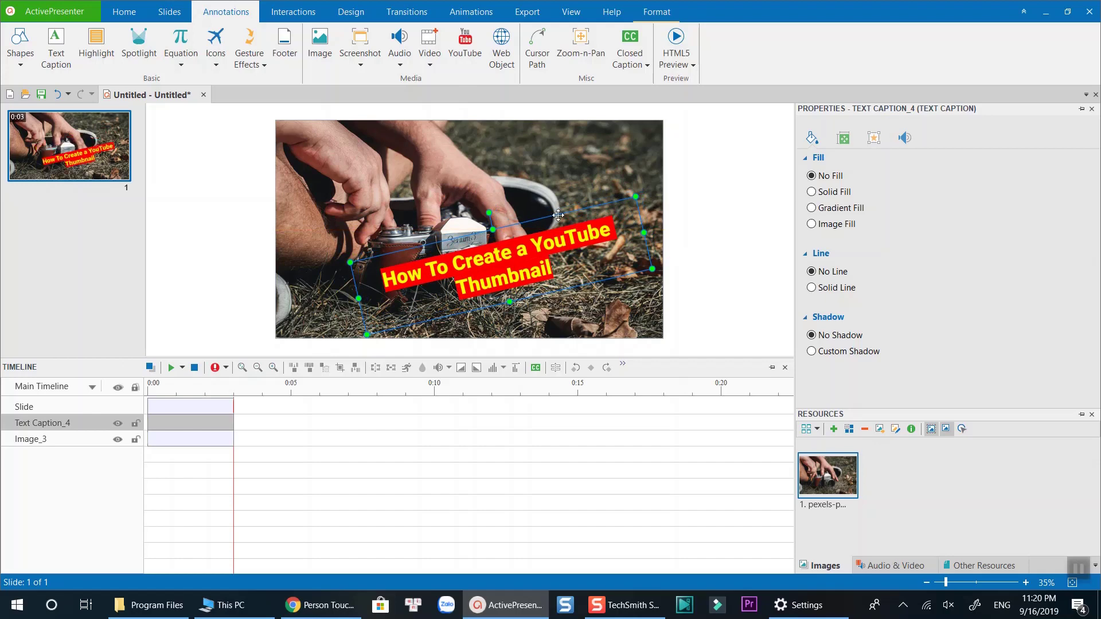
Draw an ellipse circle and move it to the photo's upper right.
left_click(460, 192)
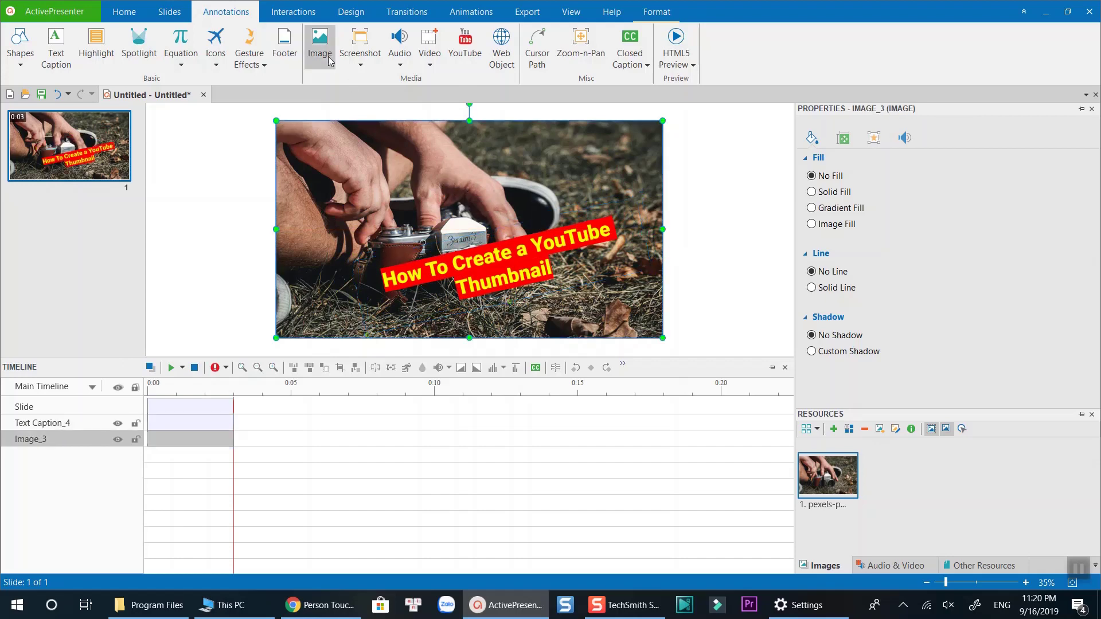
left_click(23, 61)
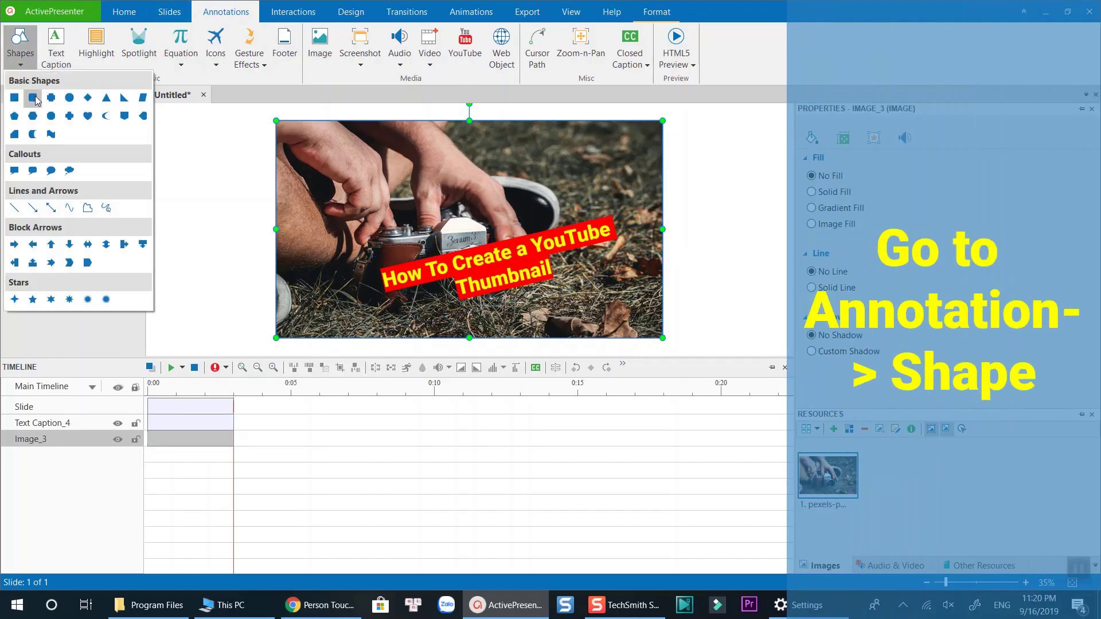
left_click(70, 97)
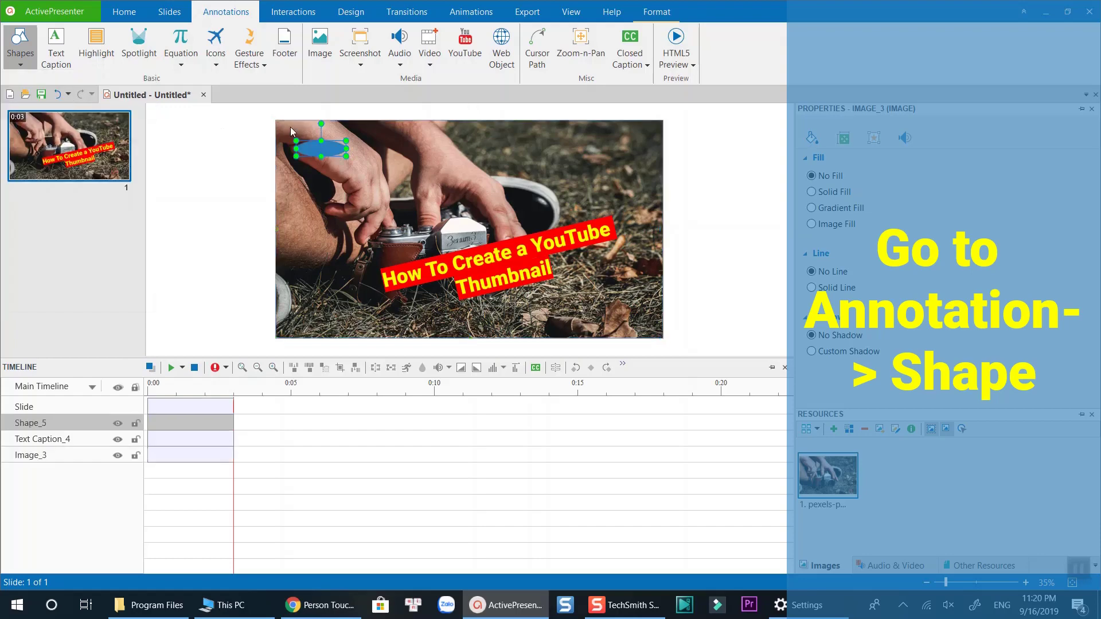
mouse_move(296, 141)
left_mouse_down()
mouse_move(339, 157)
mouse_move(390, 228)
left_mouse_up()
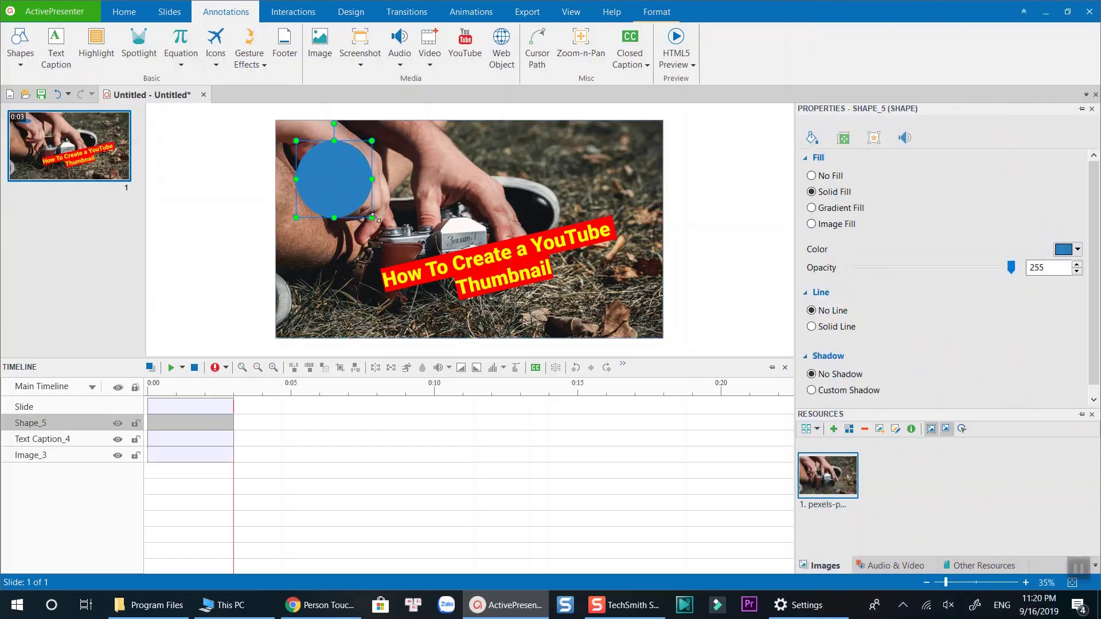
mouse_move(359, 188)
left_mouse_down()
mouse_move(346, 173)
mouse_move(592, 171)
left_mouse_up()
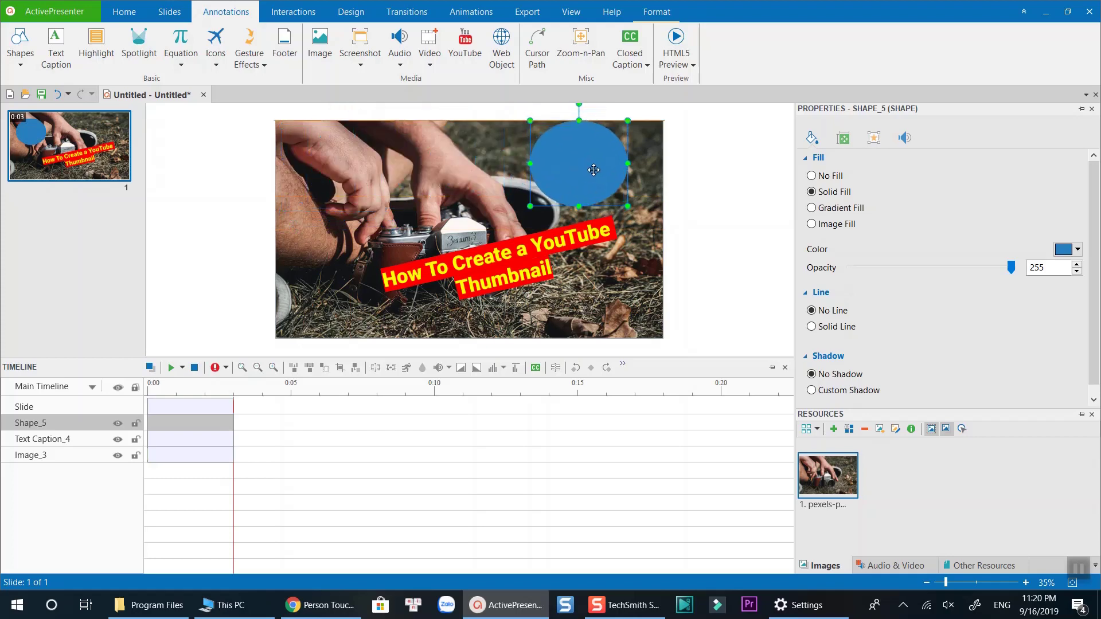
Fill the circle with the 'unnamed' portrait from Thumbnails and enlarge it slightly.
left_click(828, 226)
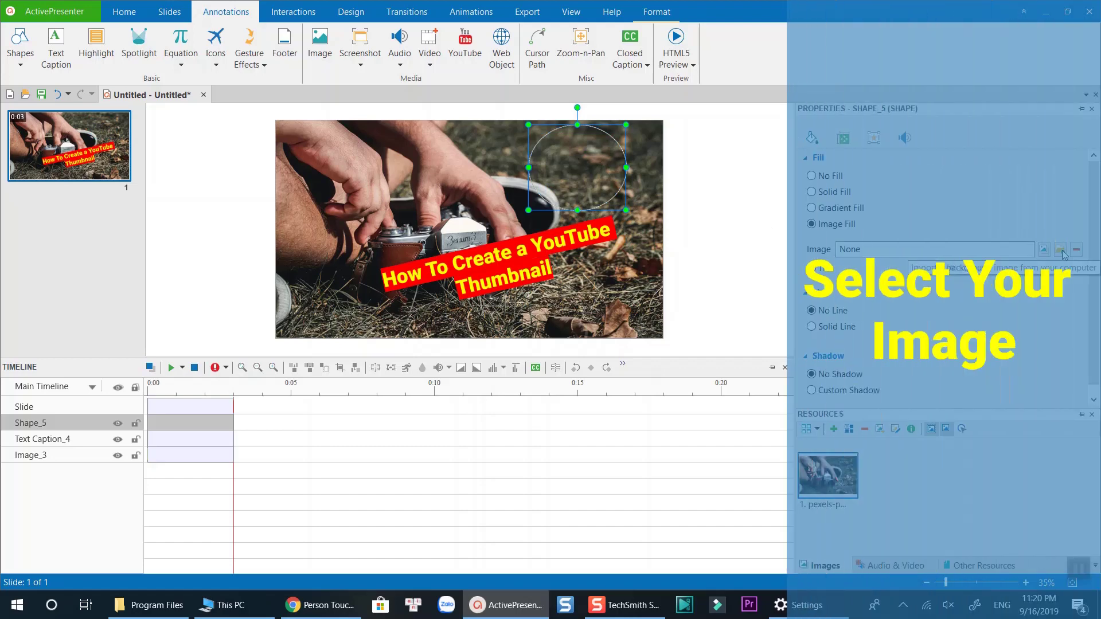
left_click(1060, 250)
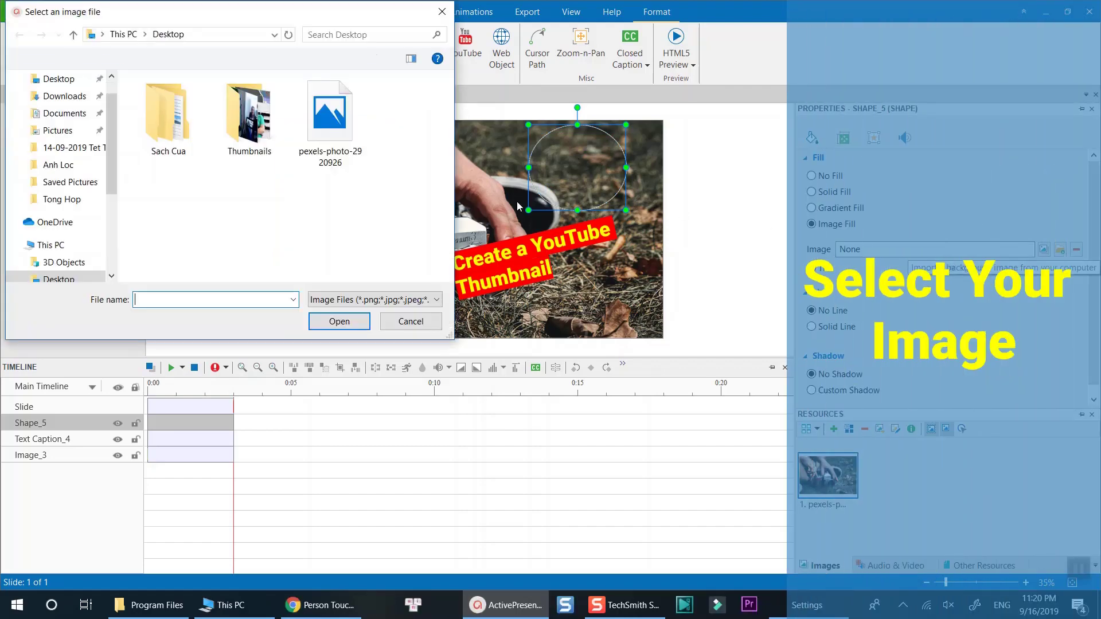
double_click(251, 127)
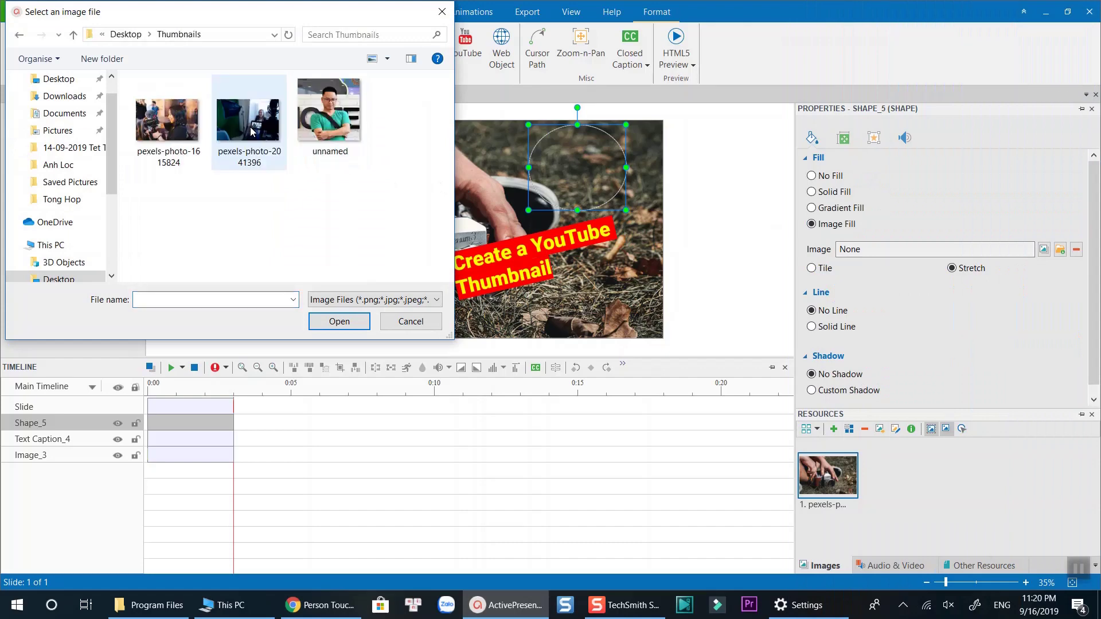
left_click(336, 125)
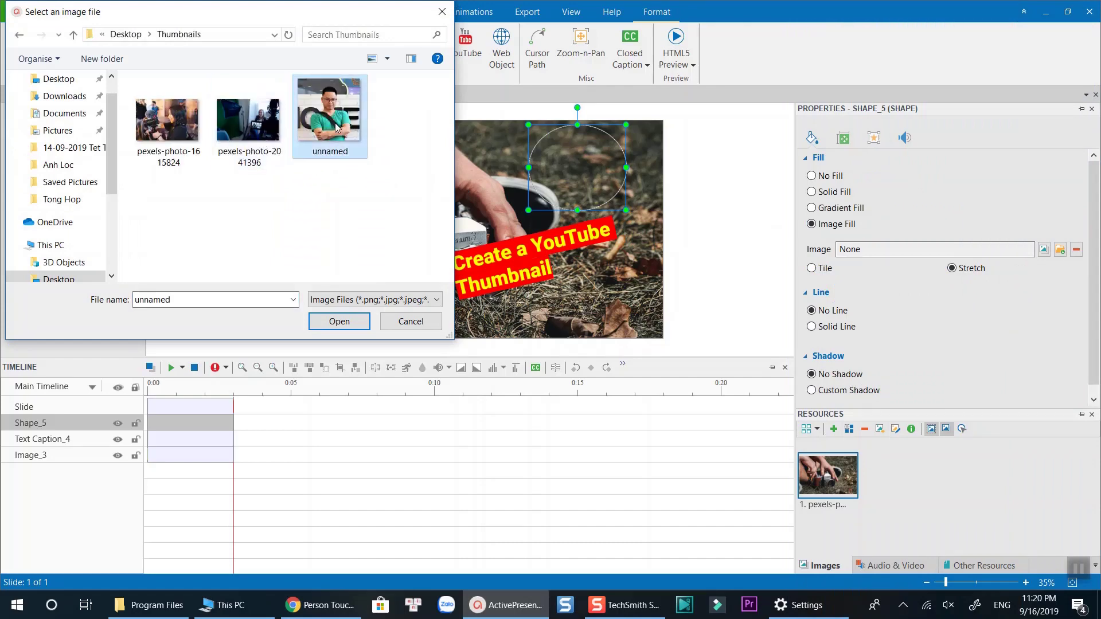
left_click(340, 319)
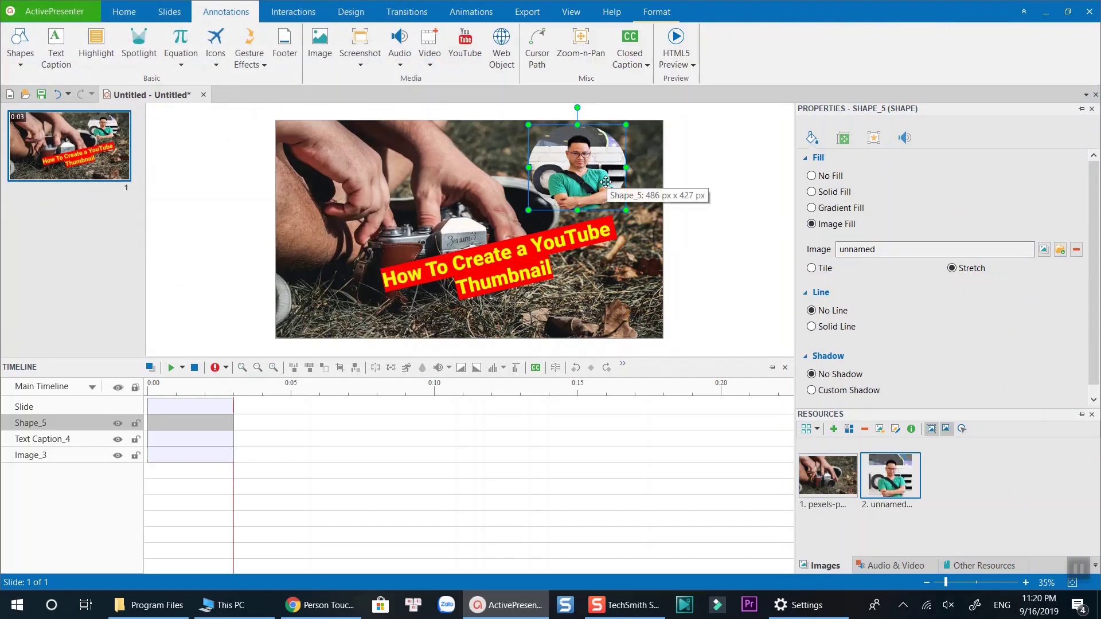
left_click_drag(626, 210, 631, 218)
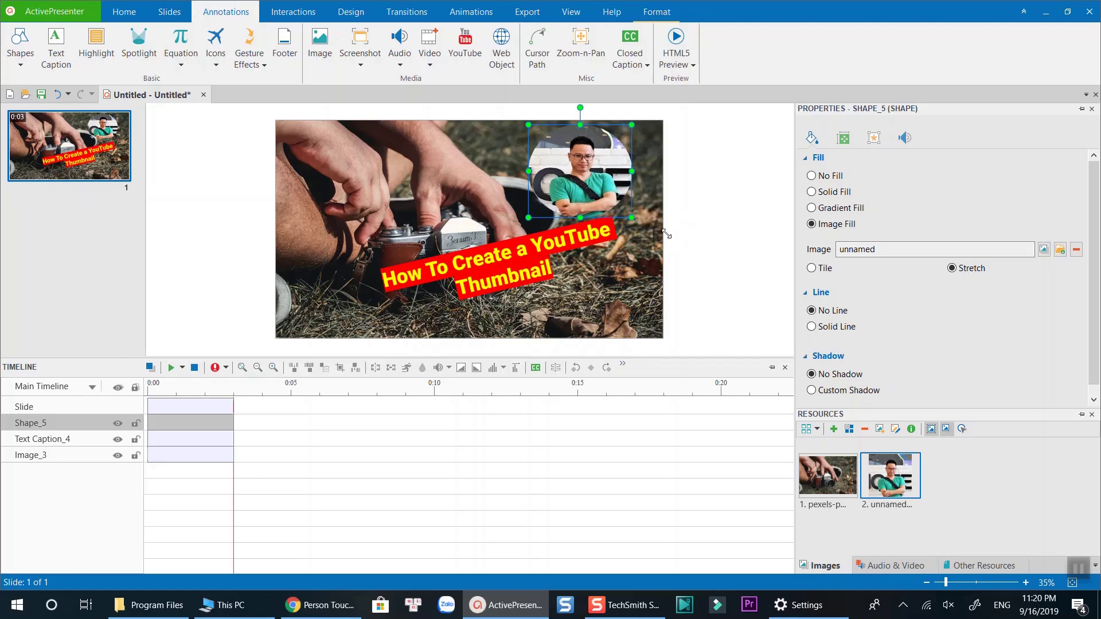
left_click(674, 236)
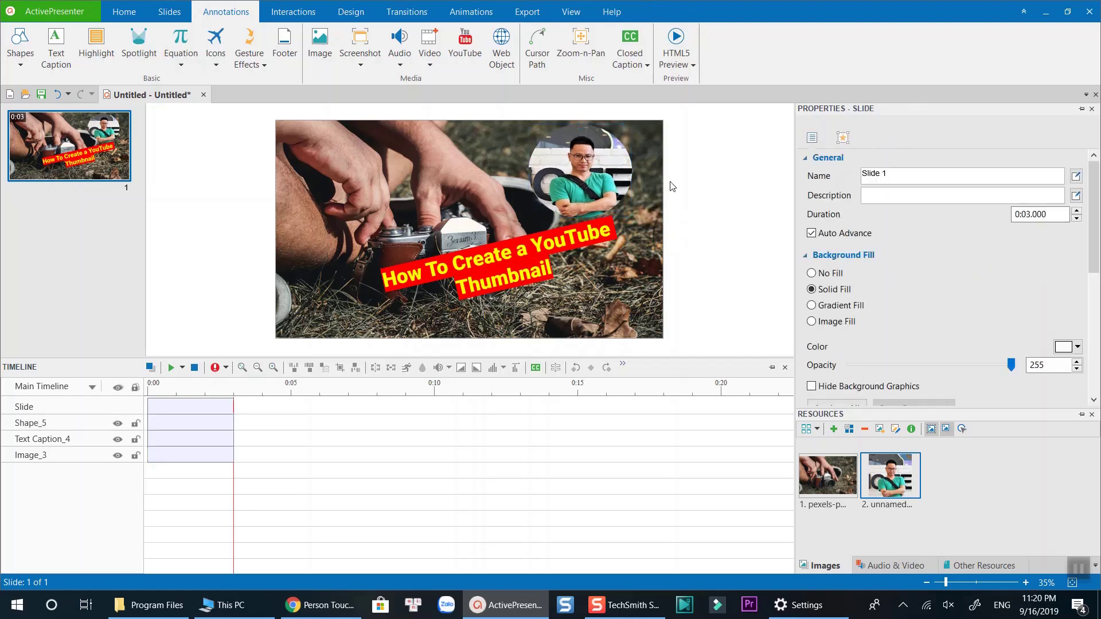
Start Save Slide As Image and enter the file name 'How to create YouTube Thumbnail'.
right_click(695, 171)
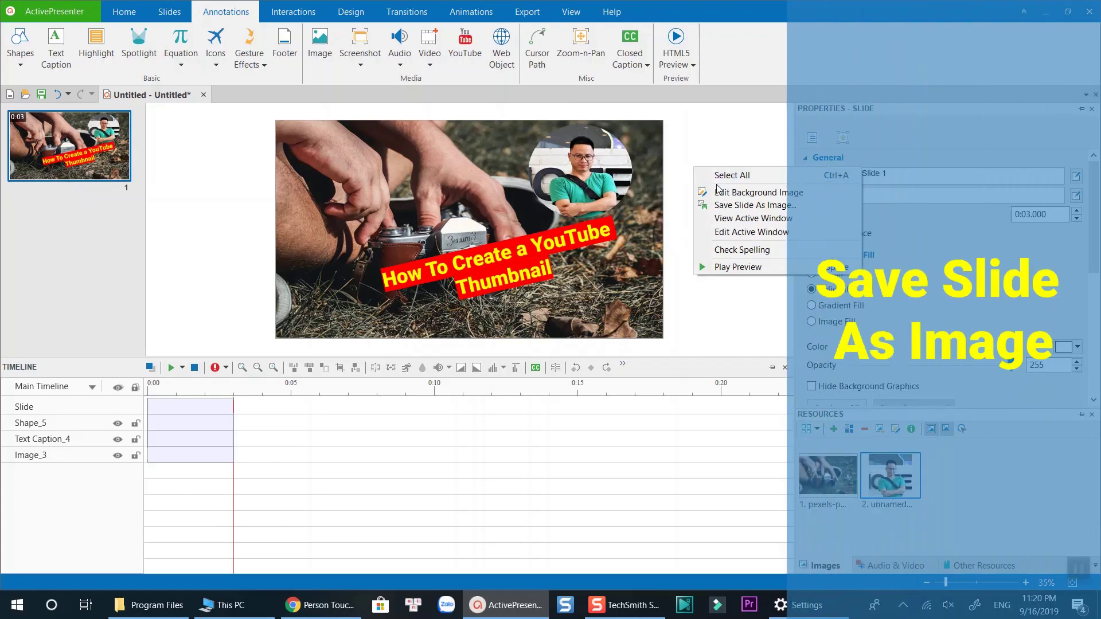
left_click(721, 205)
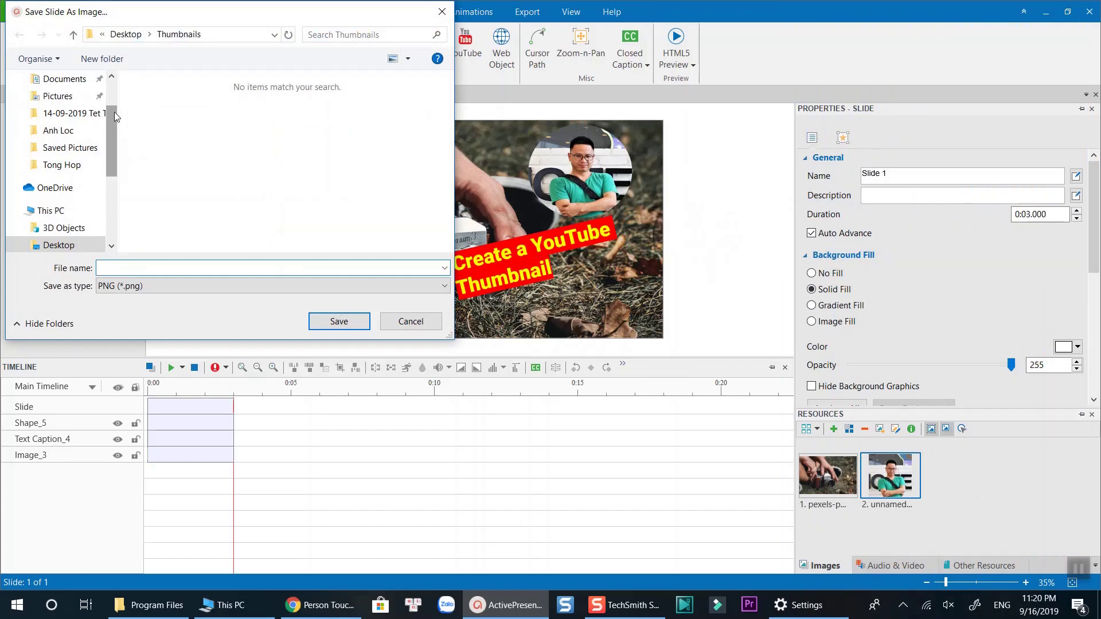
type("How")
type(" to create Y")
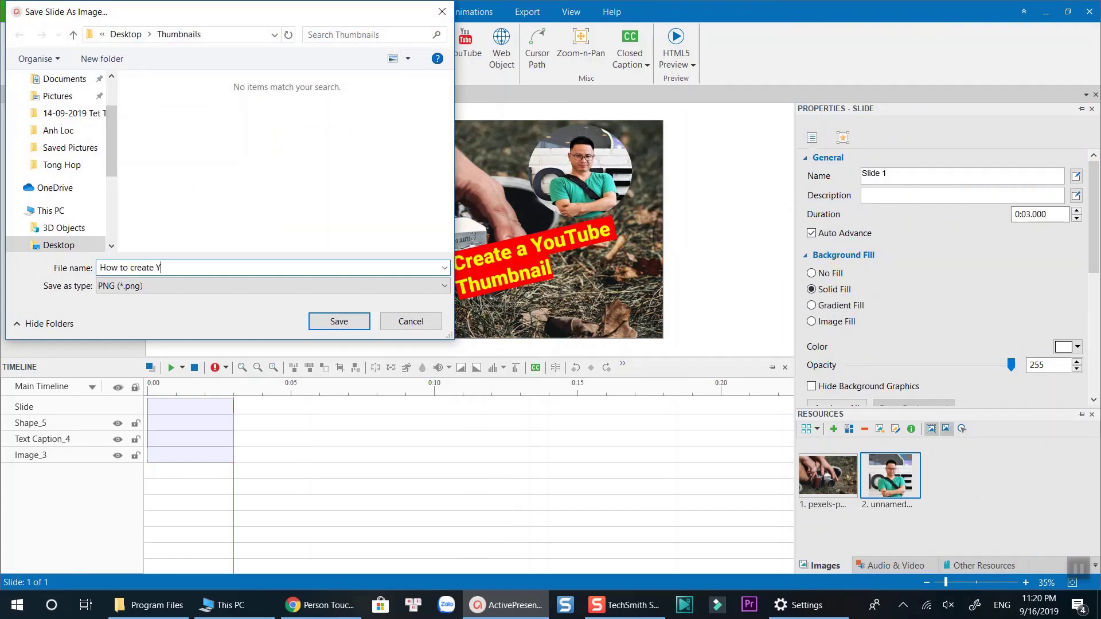
type("ouTube Th")
type("umbn")
type("ail")
Confirm saving 'How to create YouTube Thumbnail' as a PNG in Thumbnails.
left_click(333, 322)
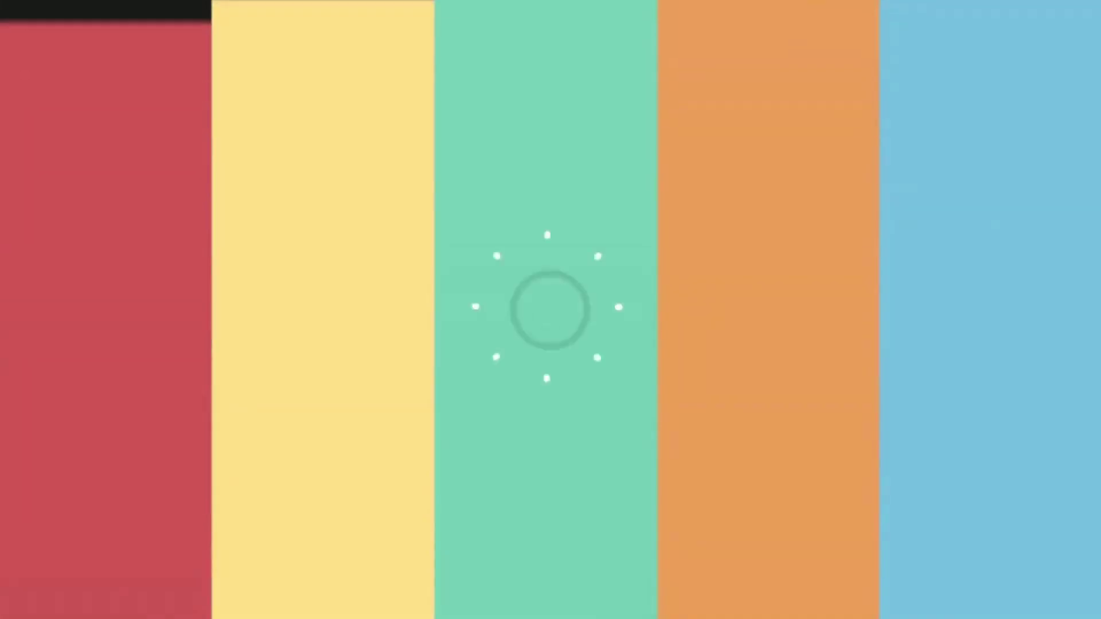